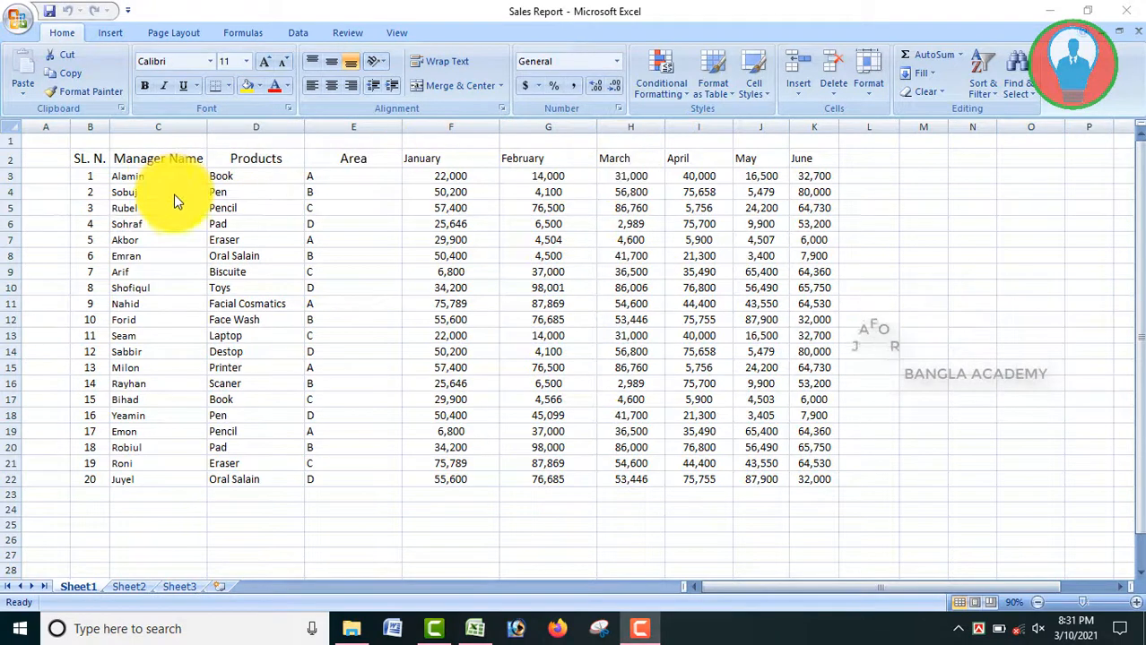
left_click(115, 36)
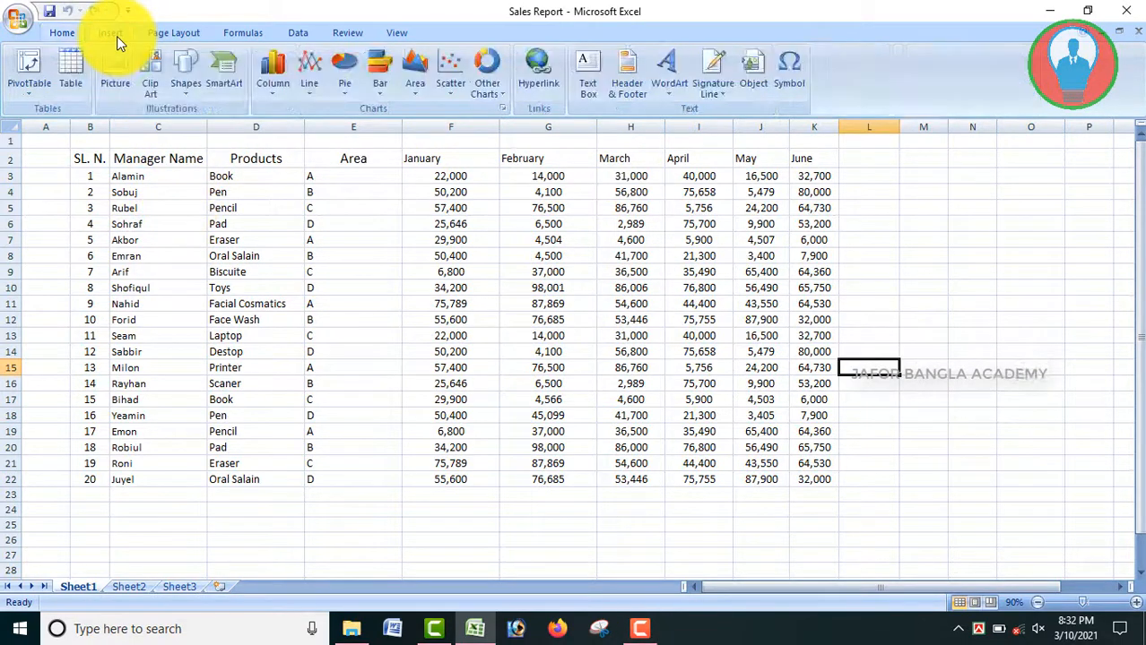
left_click(37, 81)
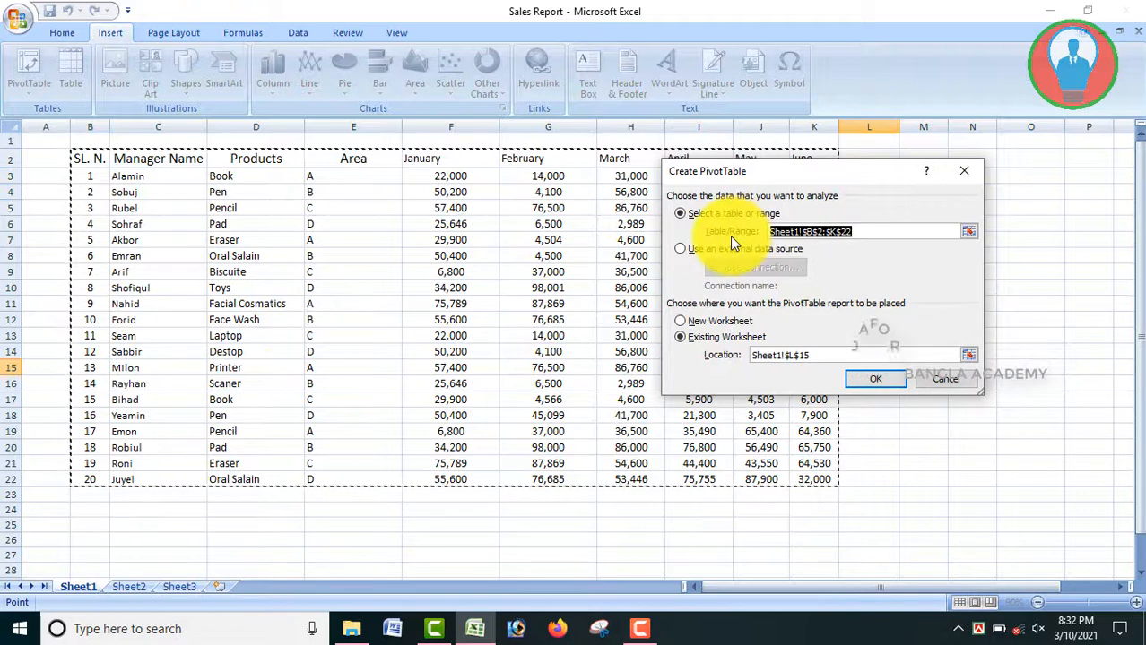
left_click(971, 167)
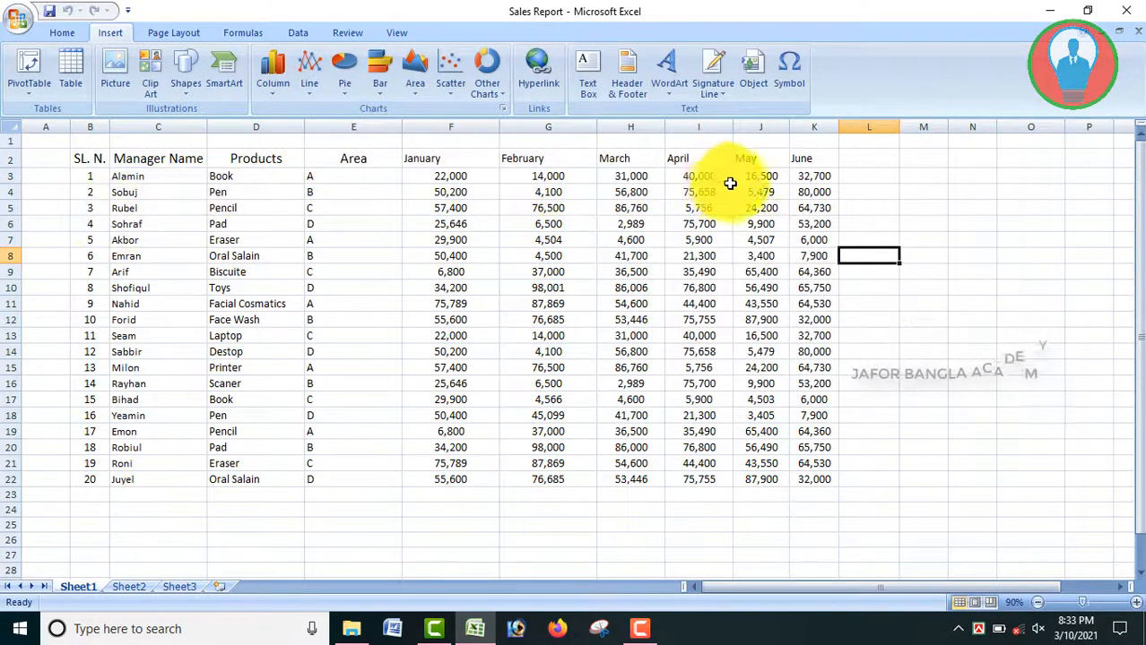
Step: Create a pivot table from the sales data in Sheet1 range B2:K22, placed on a new worksheet
left_click(920, 279)
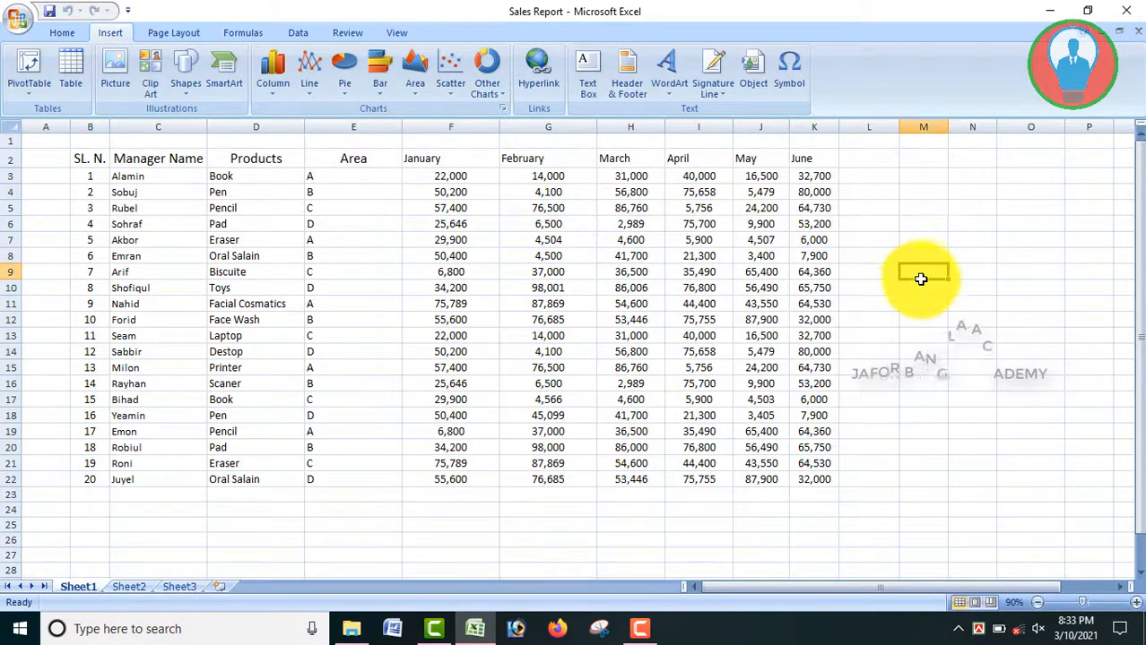
left_click(26, 64)
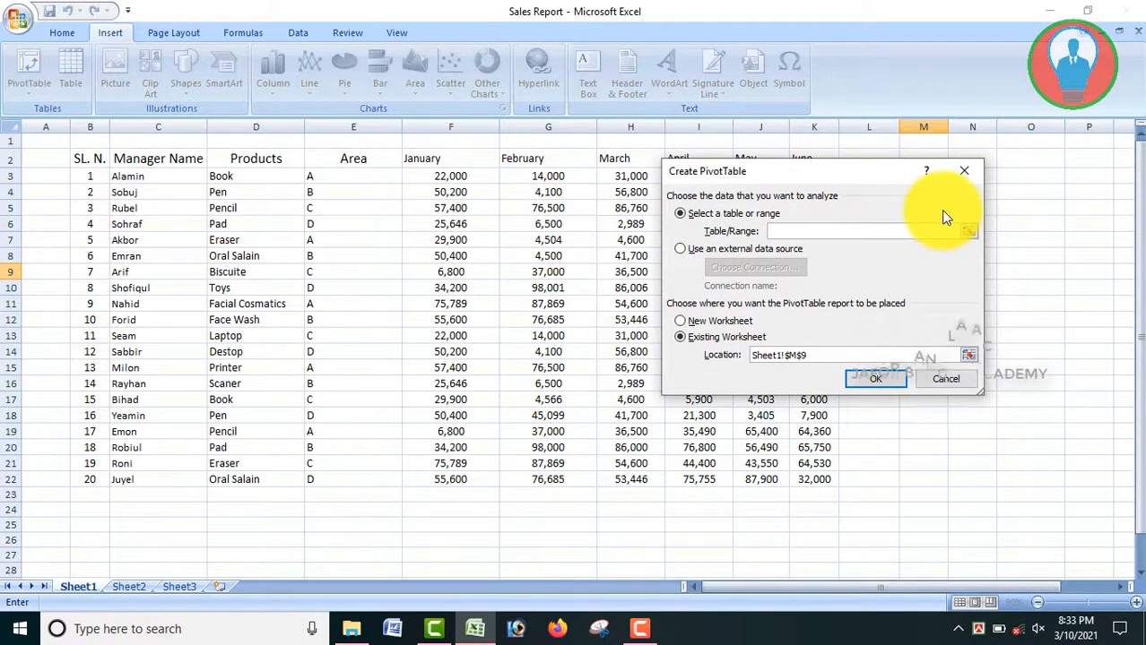
left_click_drag(84, 153, 798, 479)
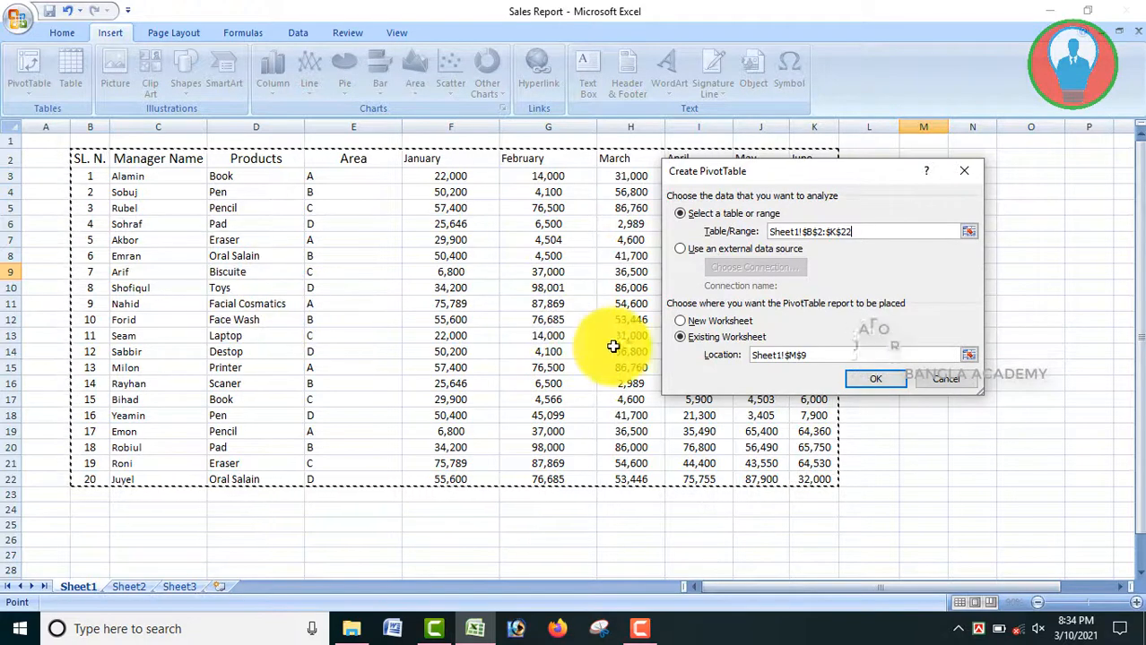
left_click(678, 321)
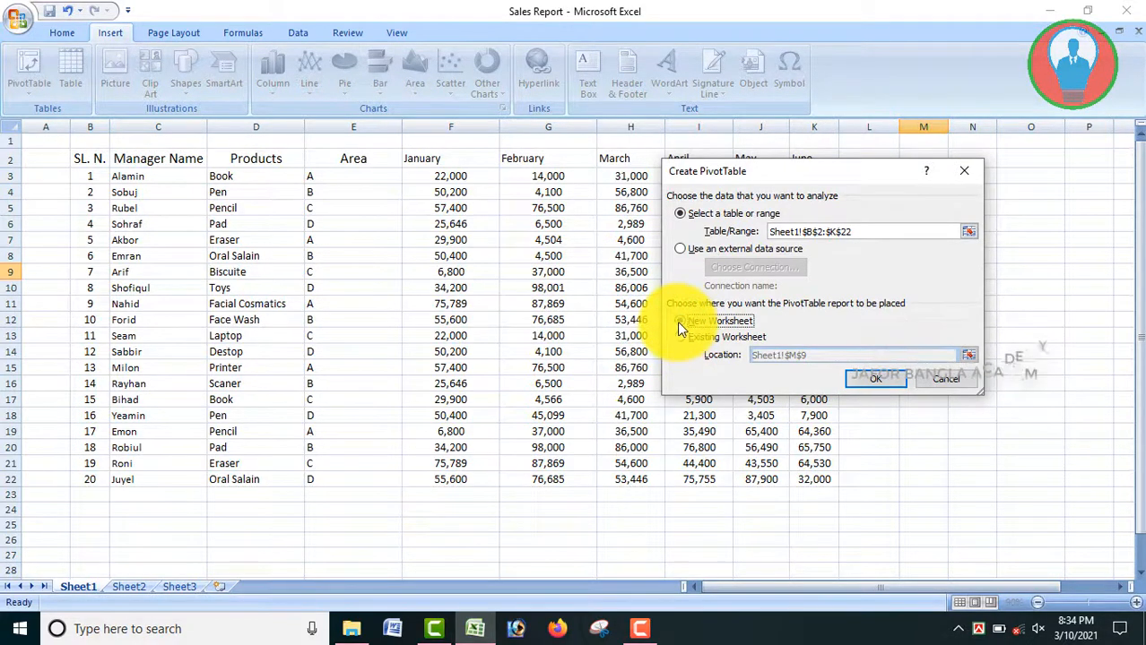
left_click(865, 380)
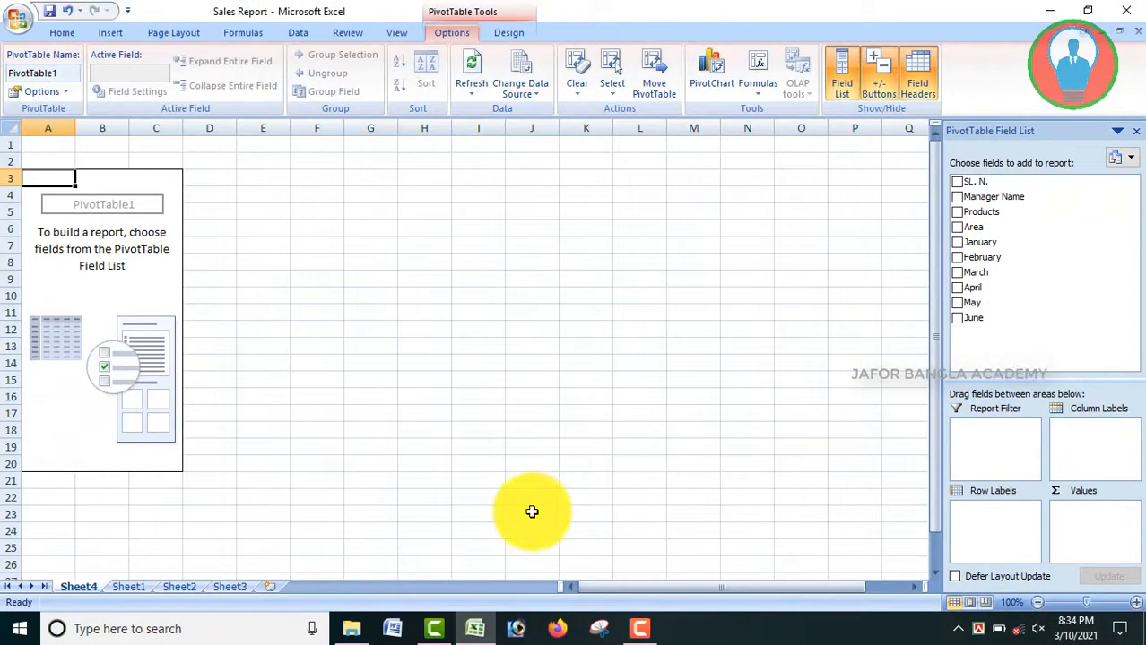
Step: Add Manager Name and Products as row labels of the pivot table and Area as its report filter
left_click(129, 587)
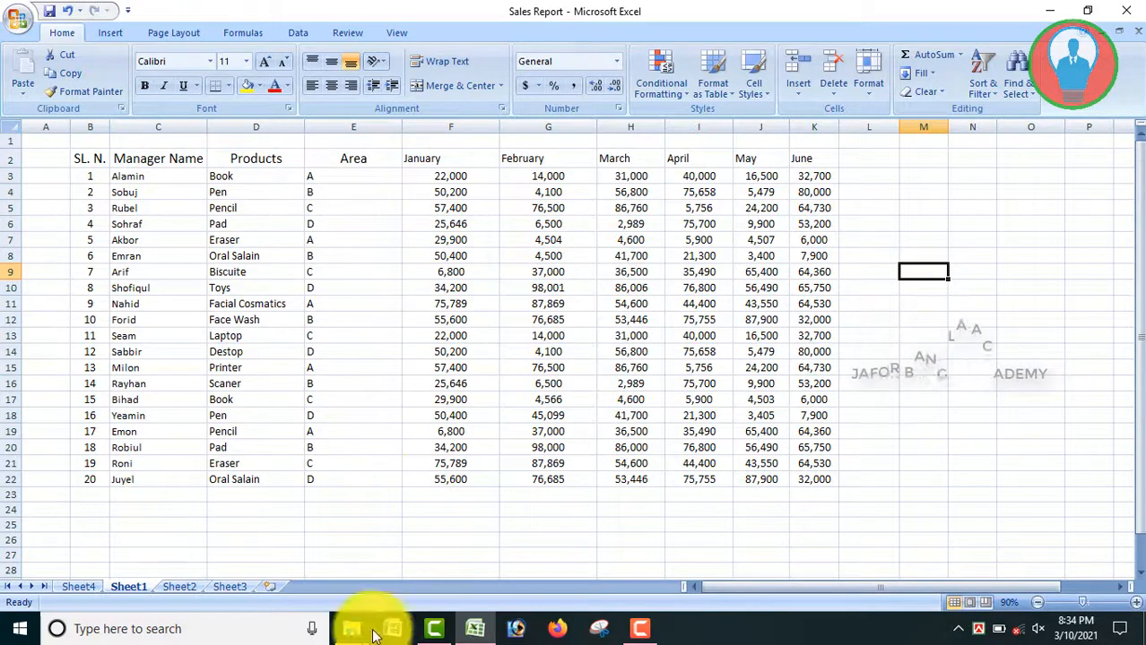
left_click(94, 588)
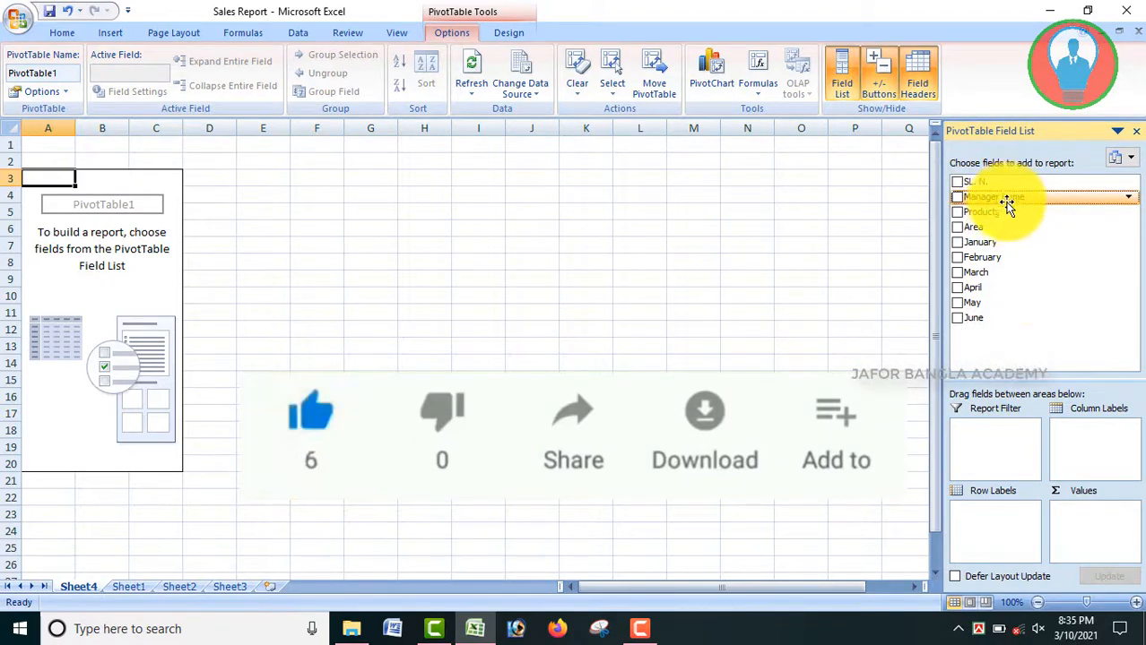
left_click_drag(1005, 201, 1004, 530)
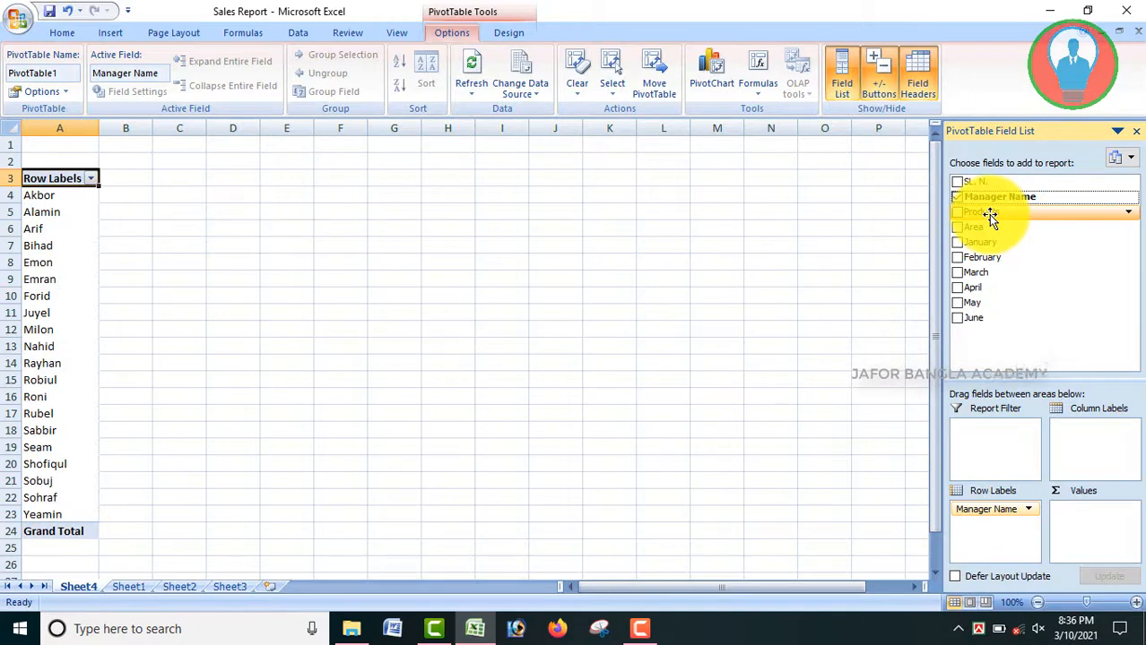
left_click_drag(1002, 216, 982, 531)
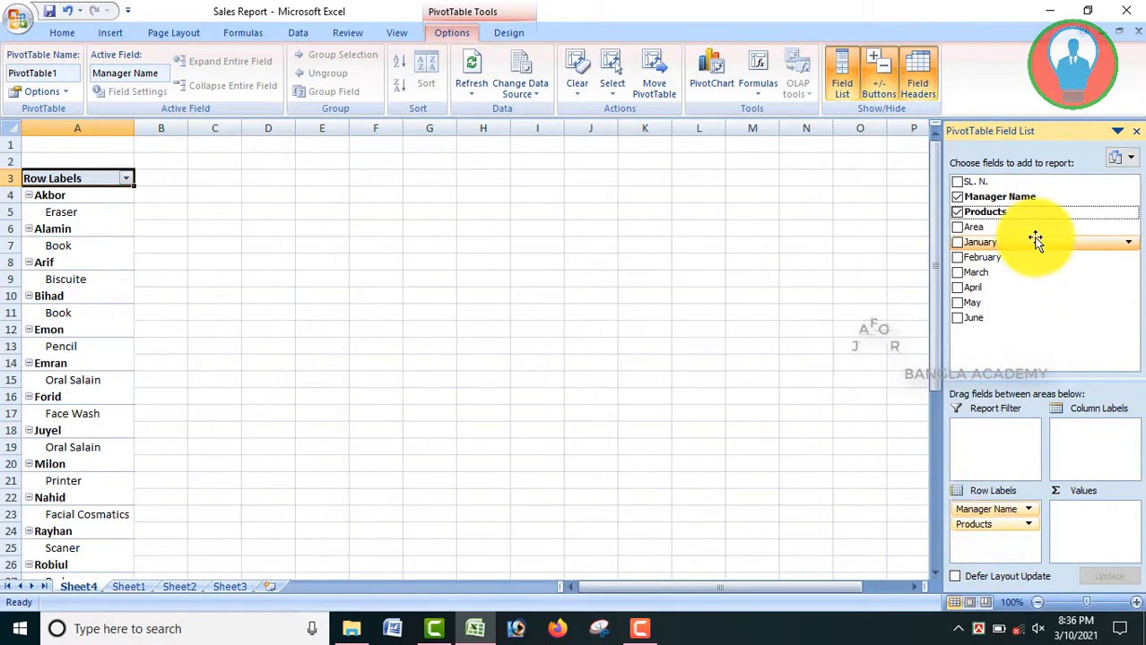
left_click(958, 213)
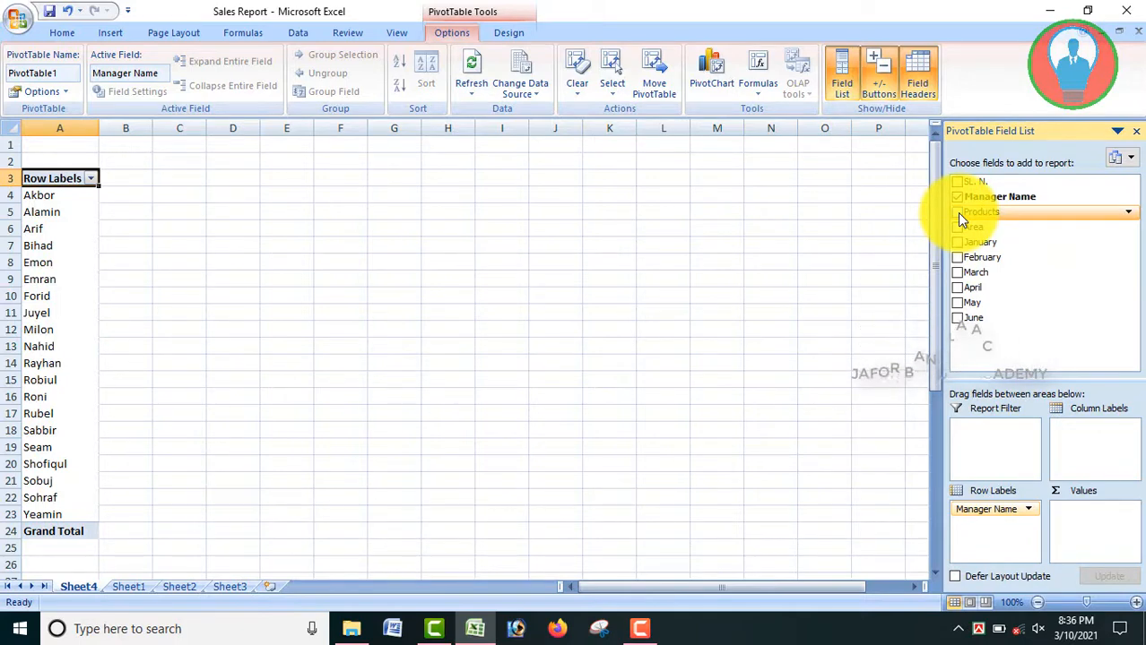
left_click(958, 212)
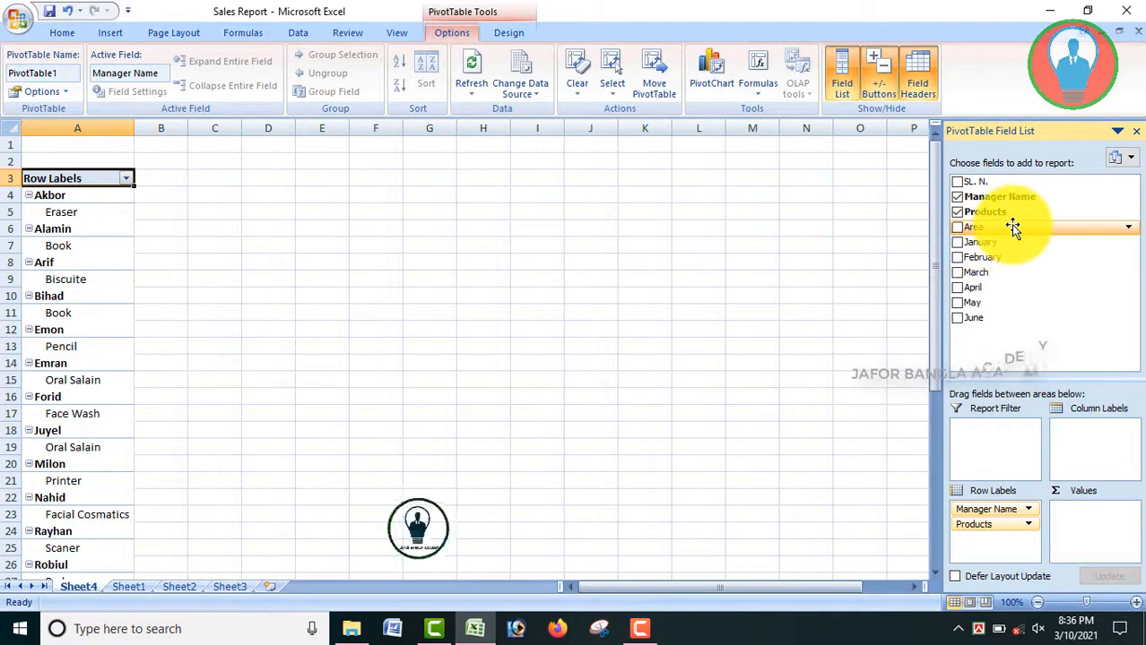
left_click_drag(1010, 225, 996, 439)
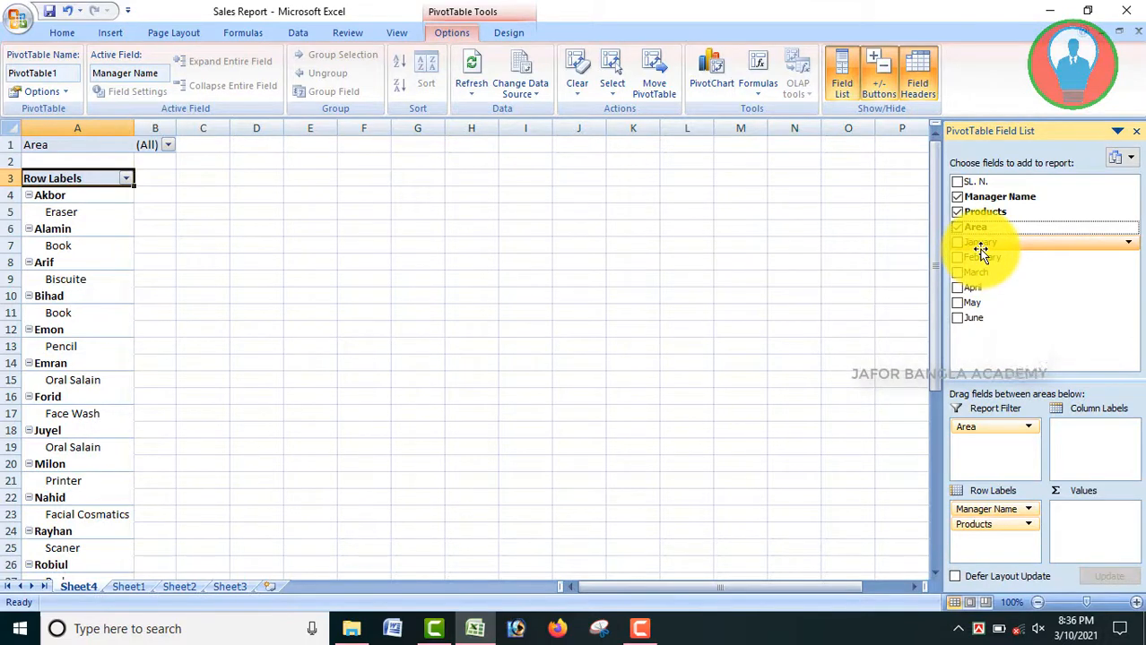
Step: Add the January, February, March, April, May and June fields to the pivot table as summed values
left_click_drag(981, 247, 1092, 529)
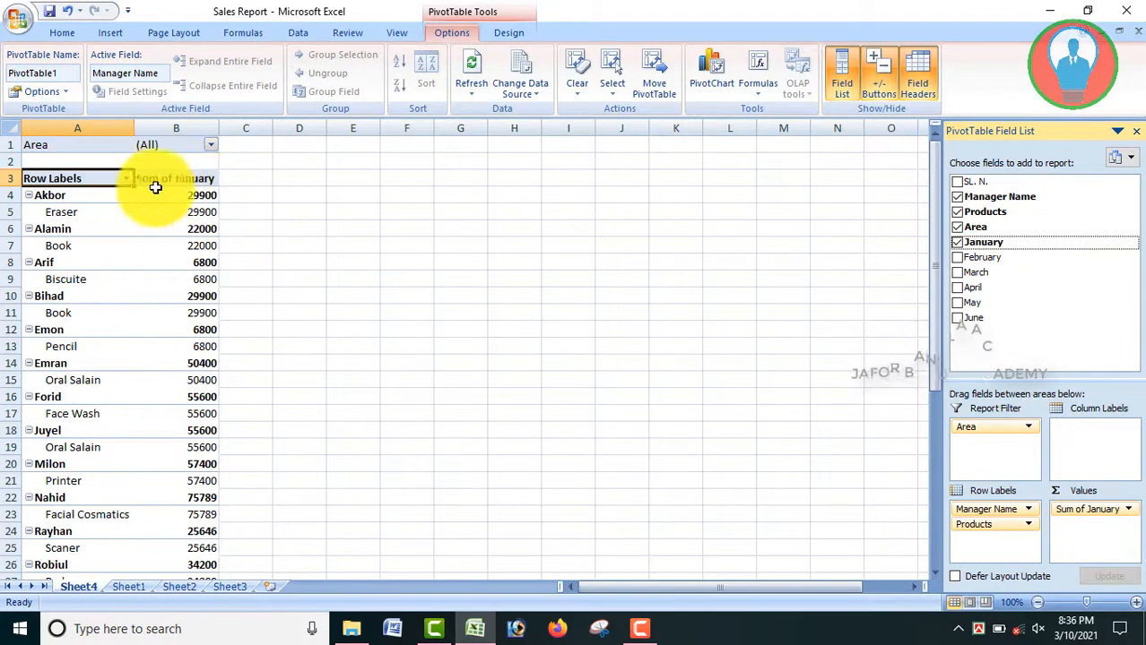
left_click(956, 259)
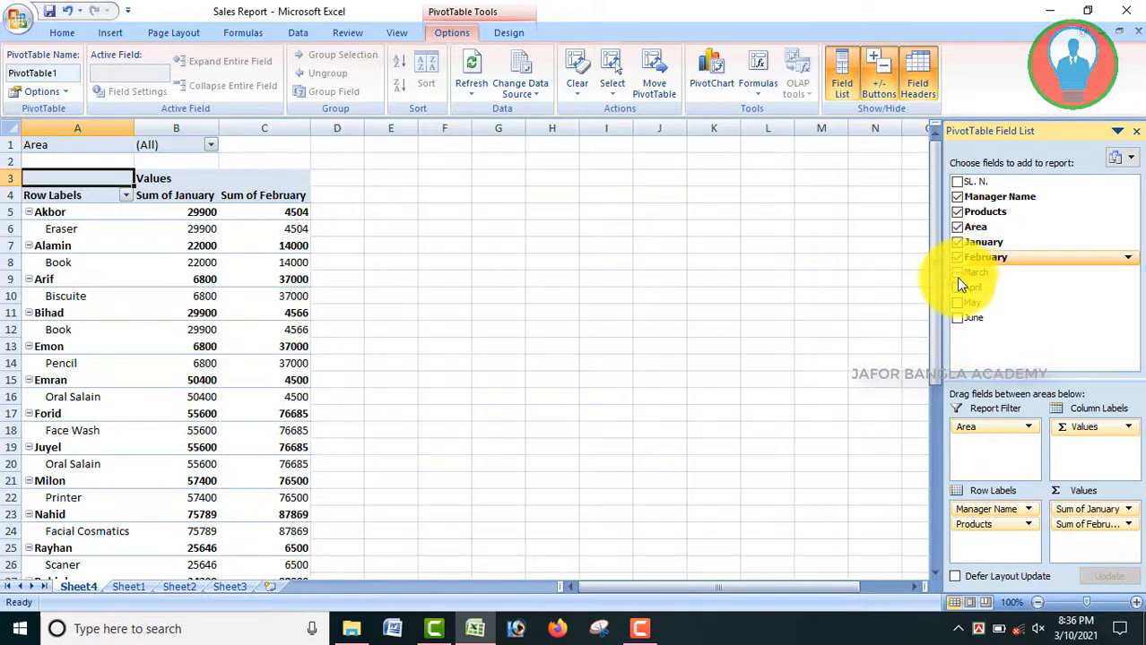
left_click(958, 275)
left_click(956, 288)
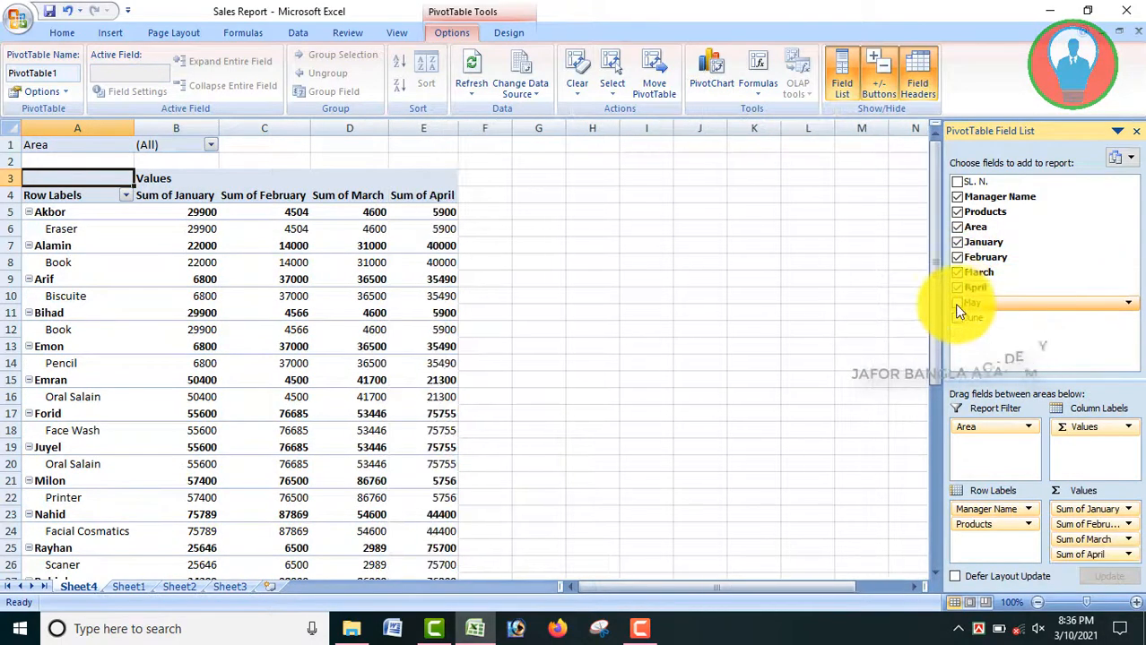
left_click(955, 303)
left_click(956, 319)
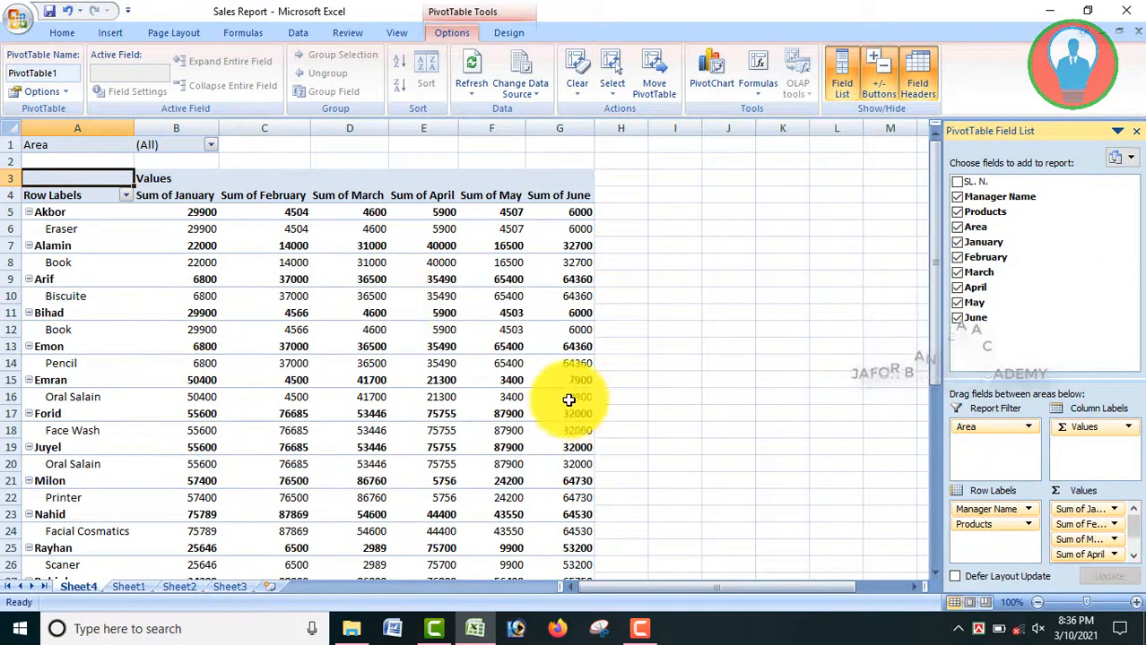
Step: Examine the pivot table's rows and the monthly figures in its Grand Total row
scroll(473, 377, "down", 5)
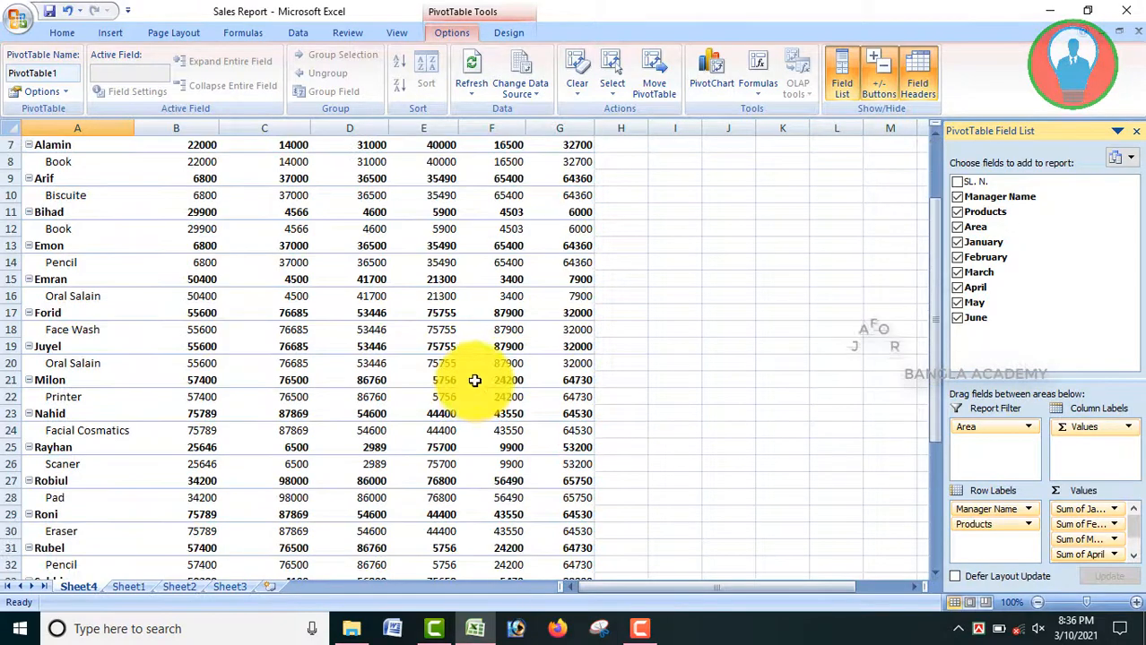
scroll(477, 374, "down", 1)
scroll(478, 374, "up", 5)
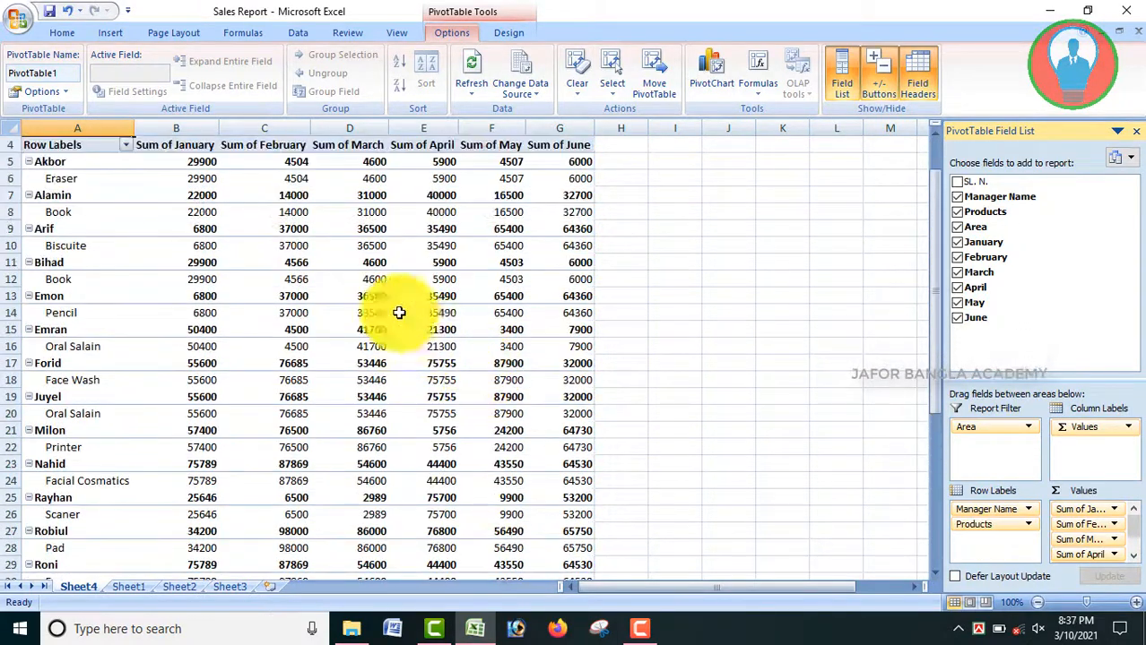
scroll(378, 361, "down", 9)
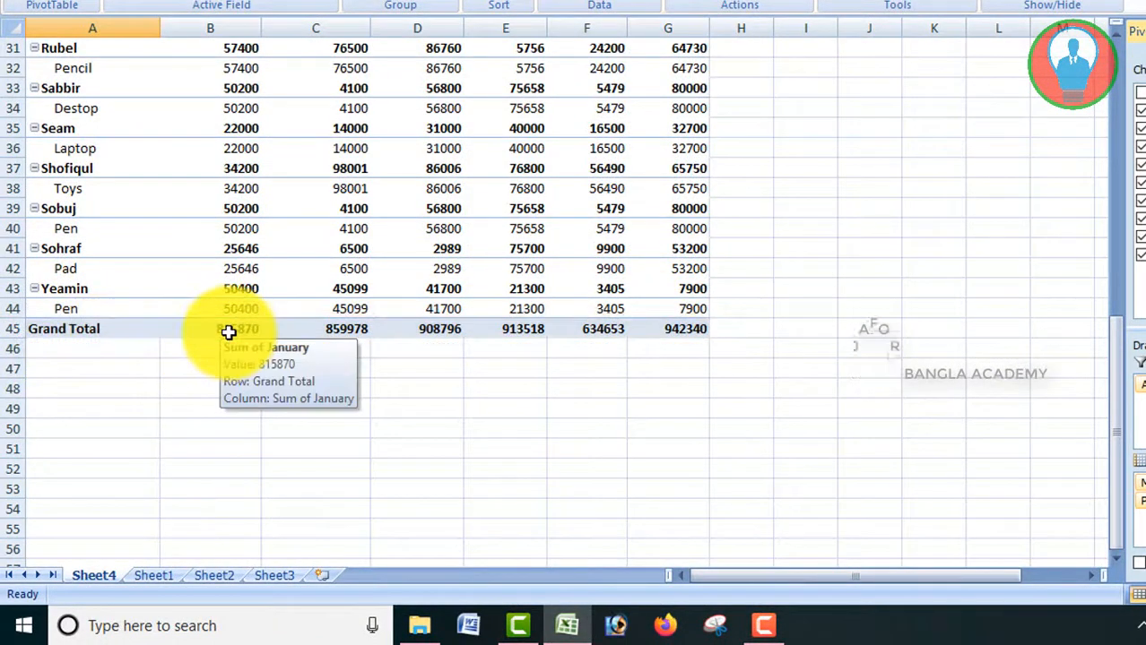
scroll(307, 357, "up", 1)
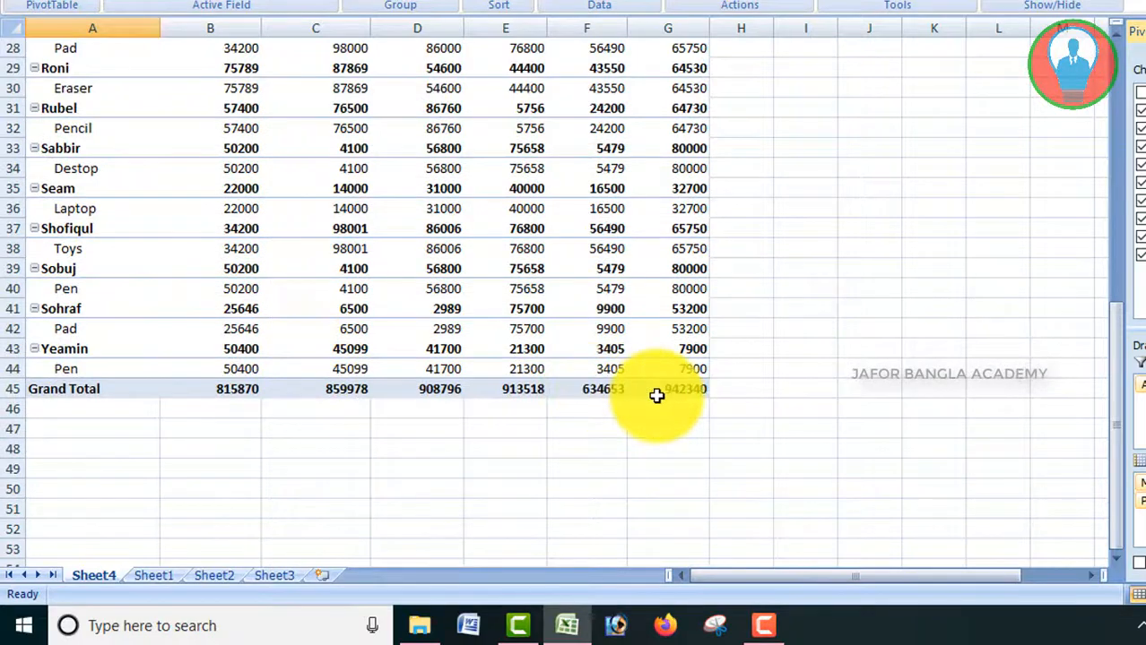
scroll(695, 430, "up", 5)
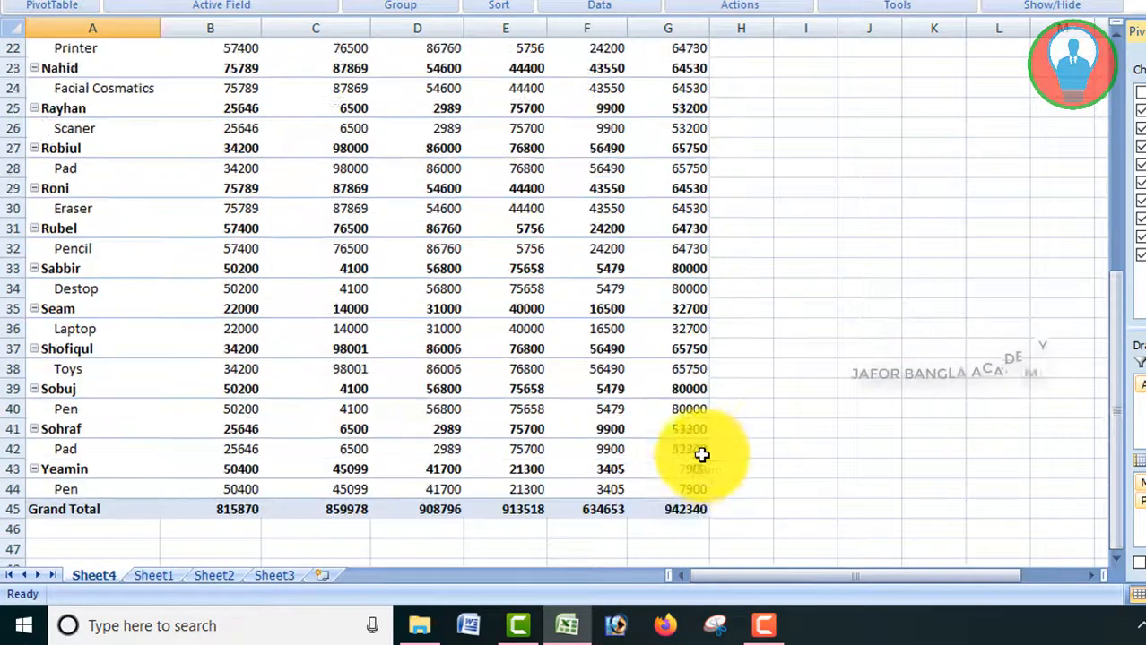
scroll(709, 466, "up", 4)
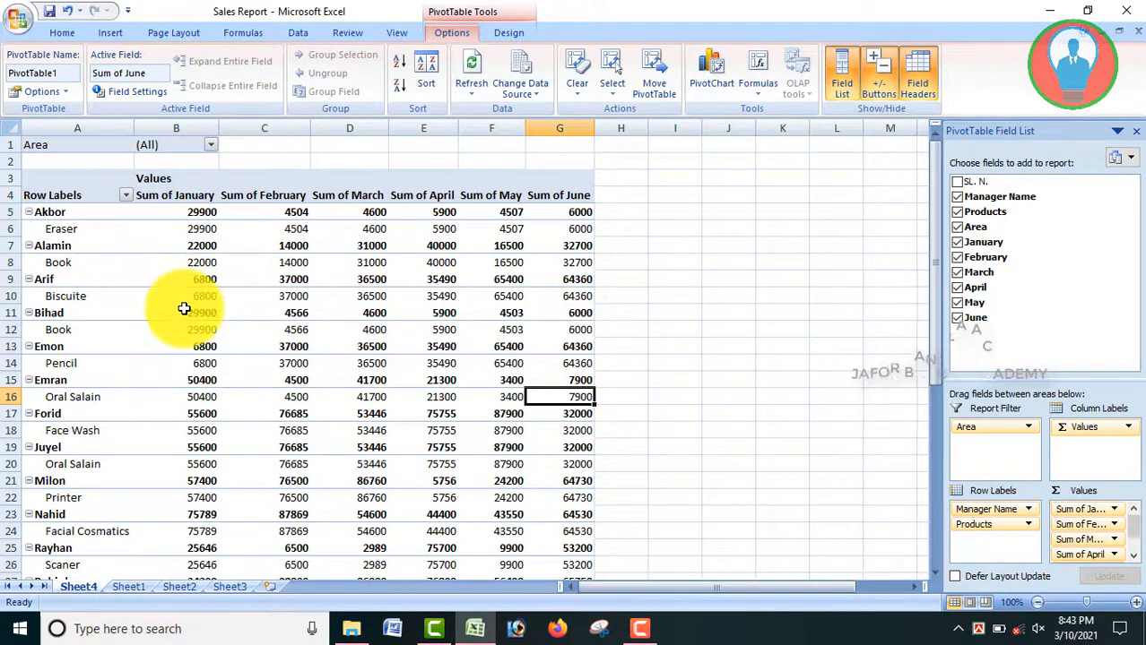
Step: In the Manager Name field settings, set subtotals to None and include new items in manual filter
left_click(62, 246)
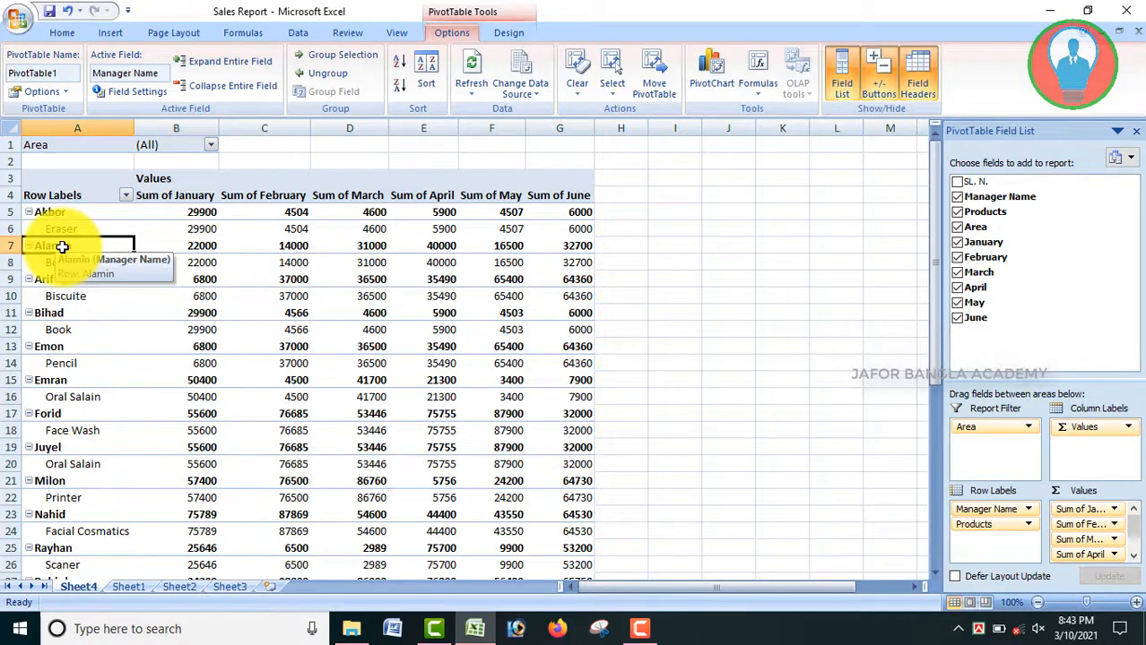
right_click(72, 246)
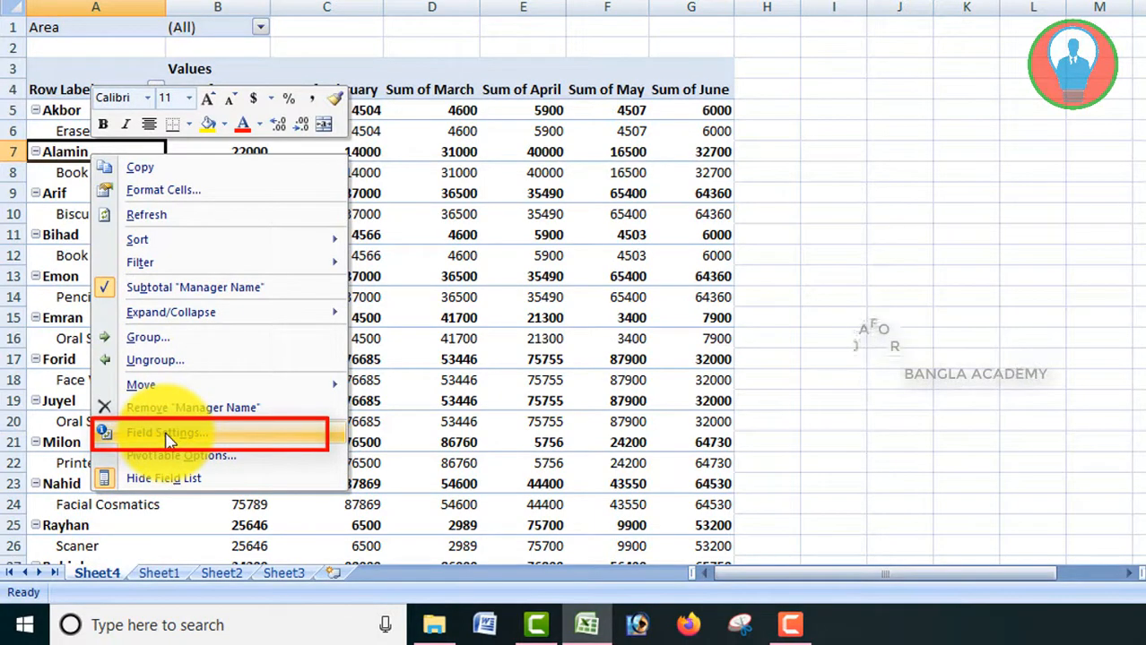
left_click(168, 439)
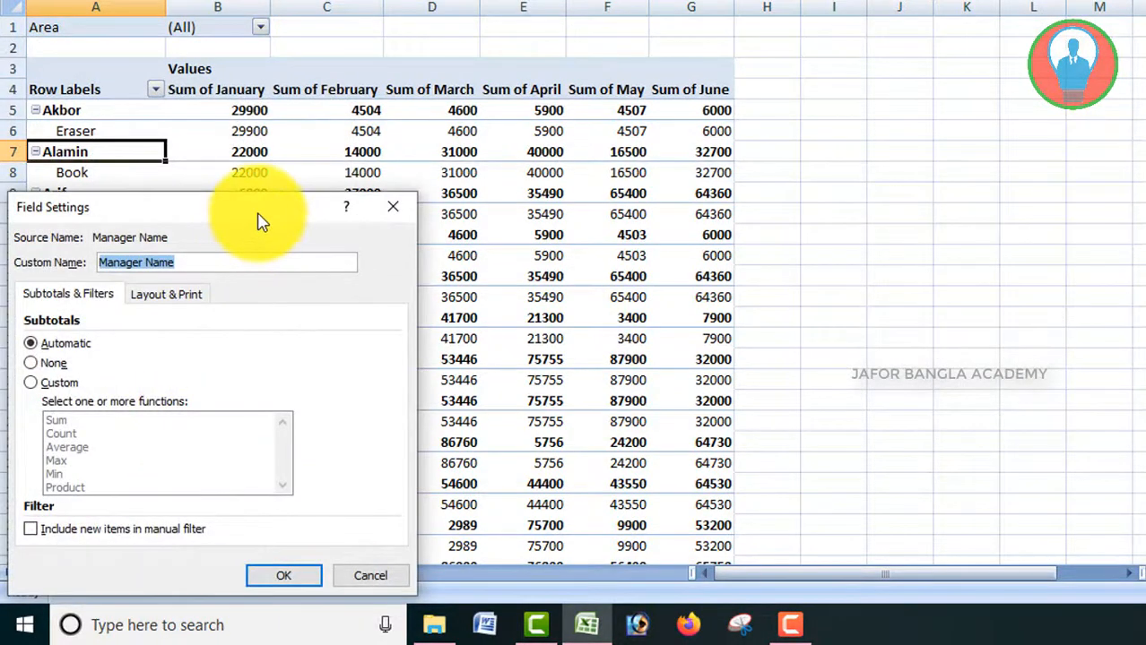
left_click_drag(260, 220, 494, 54)
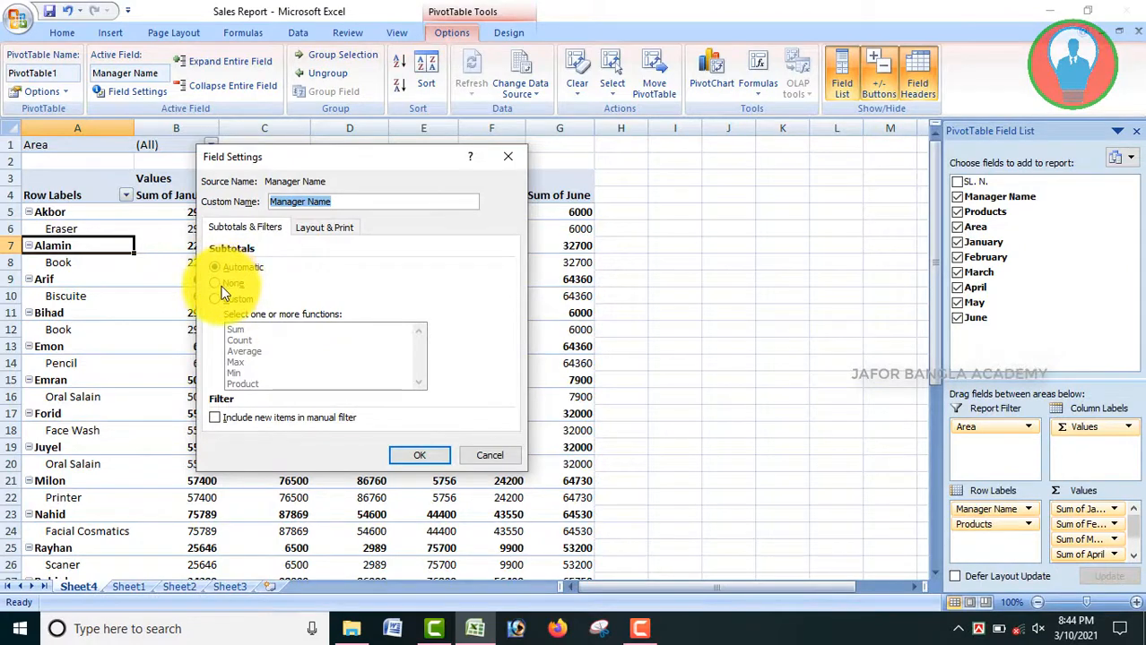
left_click(213, 285)
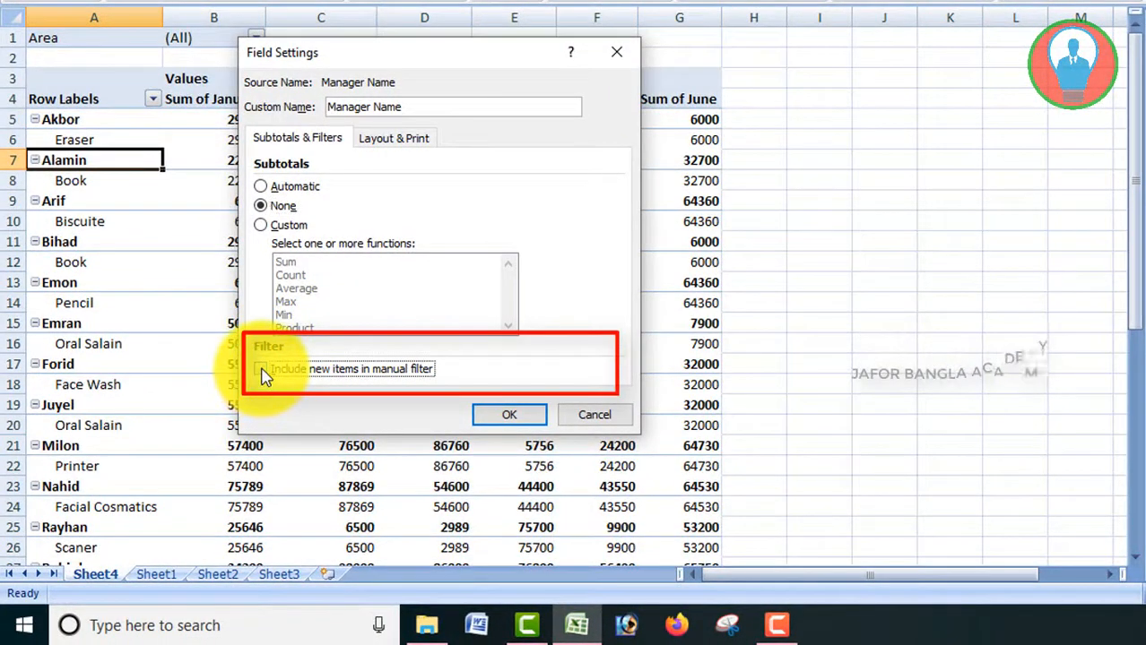
left_click(261, 371)
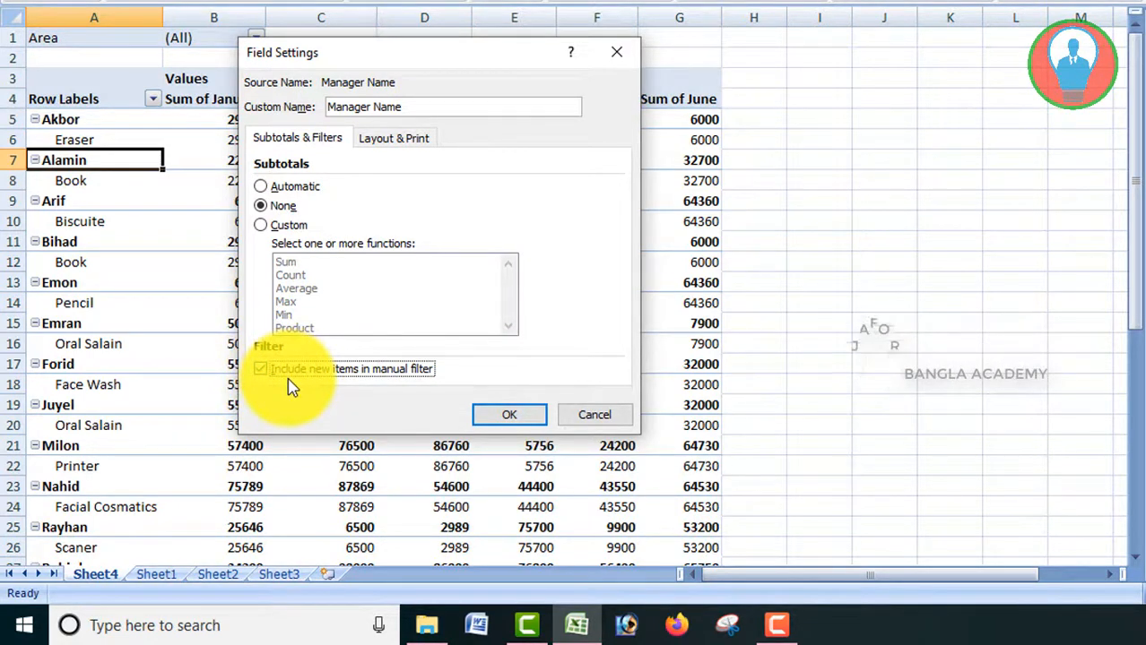
Step: Set the Manager Name field's layout to show item labels in tabular form and apply the field settings
left_click(408, 144)
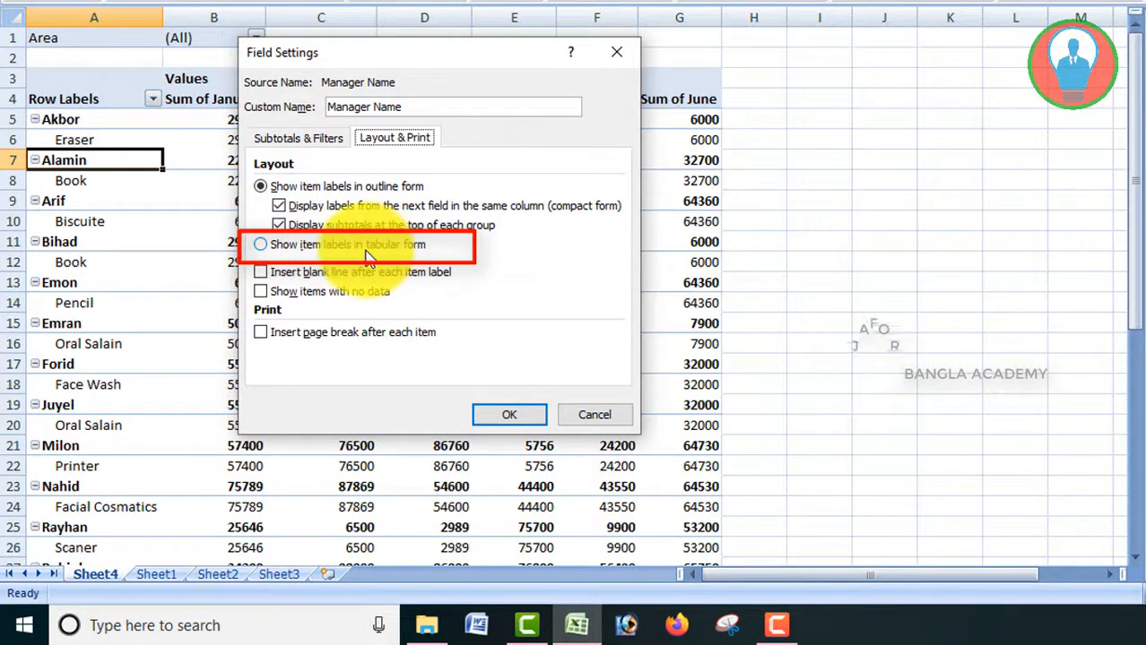
left_click(264, 250)
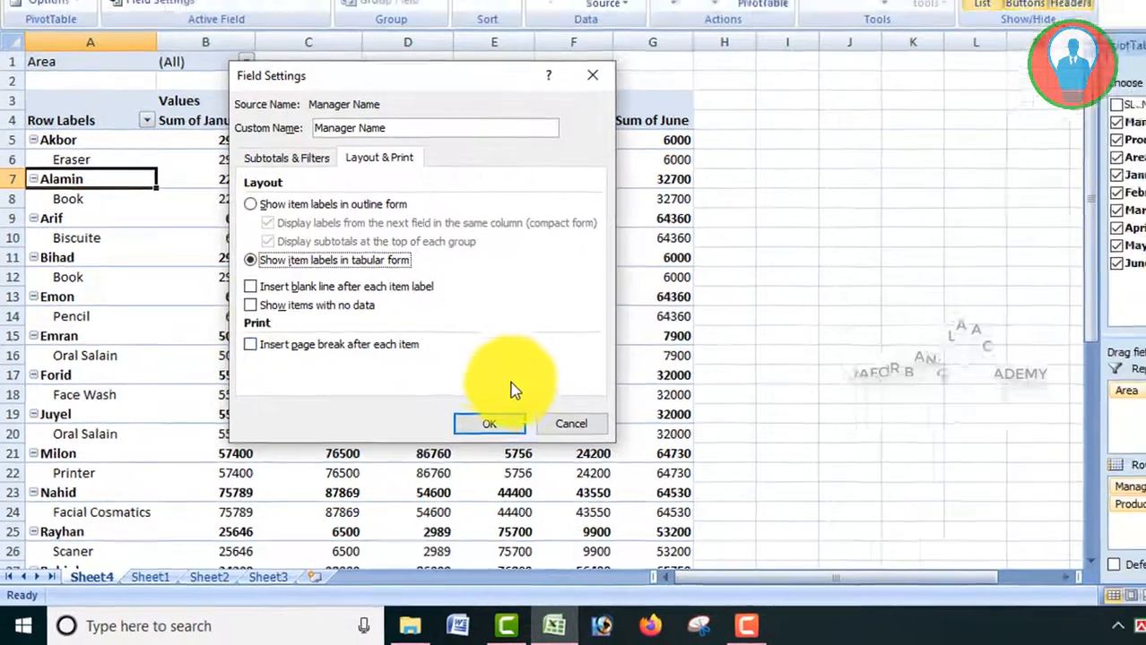
left_click(511, 413)
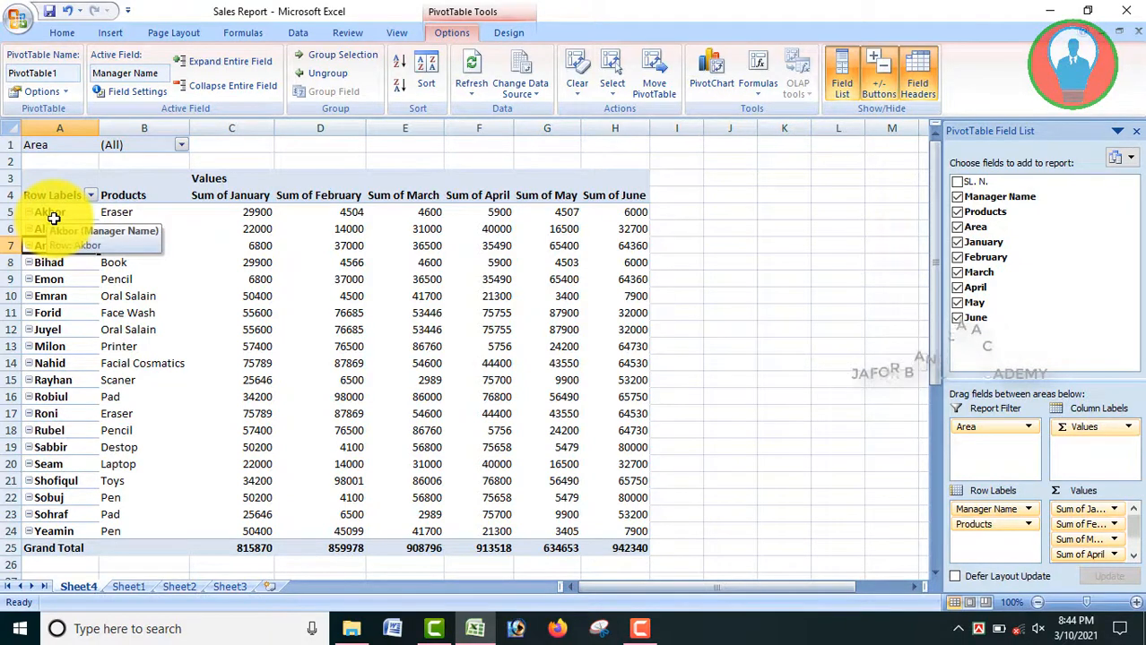
Step: Apply All Borders to the pivot table from the Values header row through the Grand Total row
left_click(180, 262)
left_click_drag(56, 178, 628, 551)
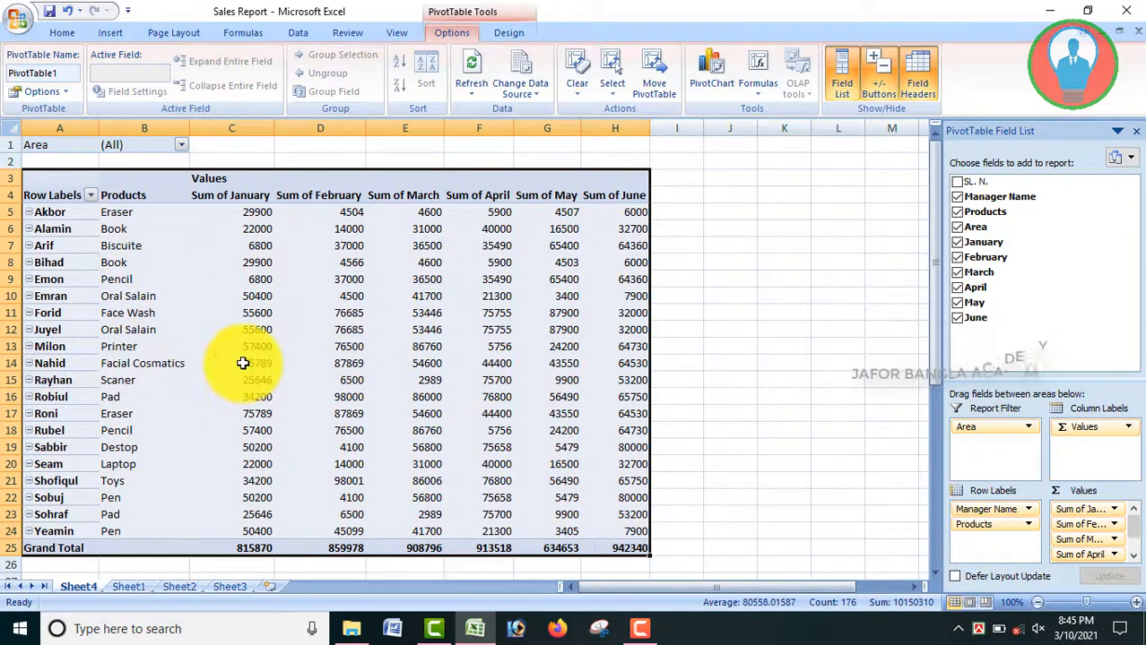
mouse_move(242, 363)
mouse_move(271, 341)
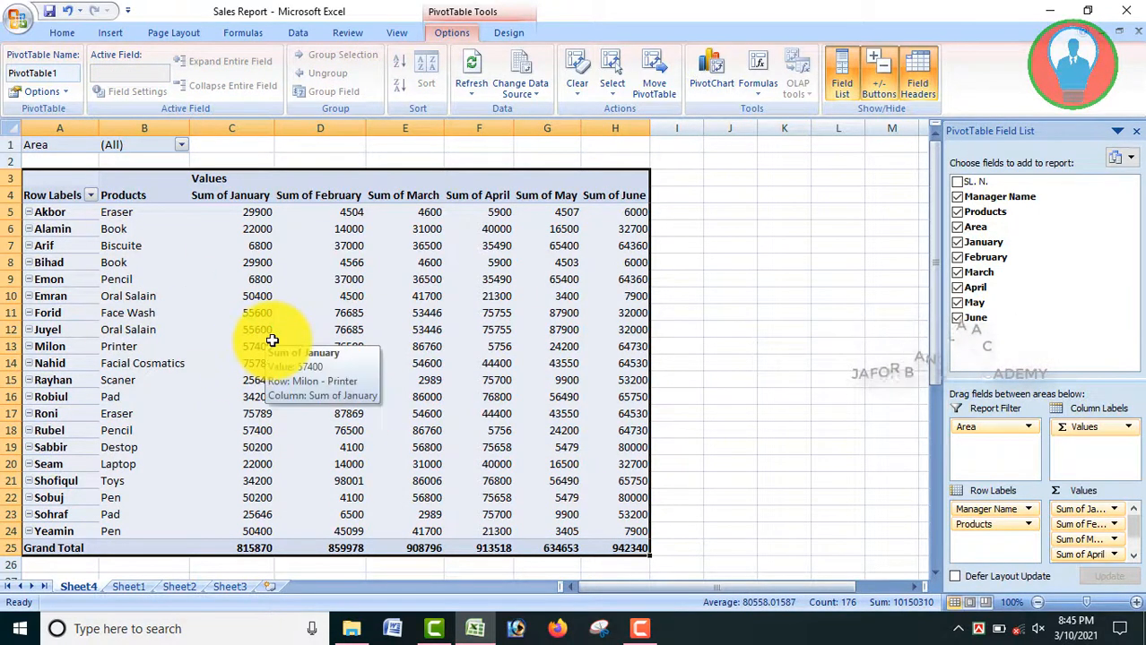
left_click(66, 31)
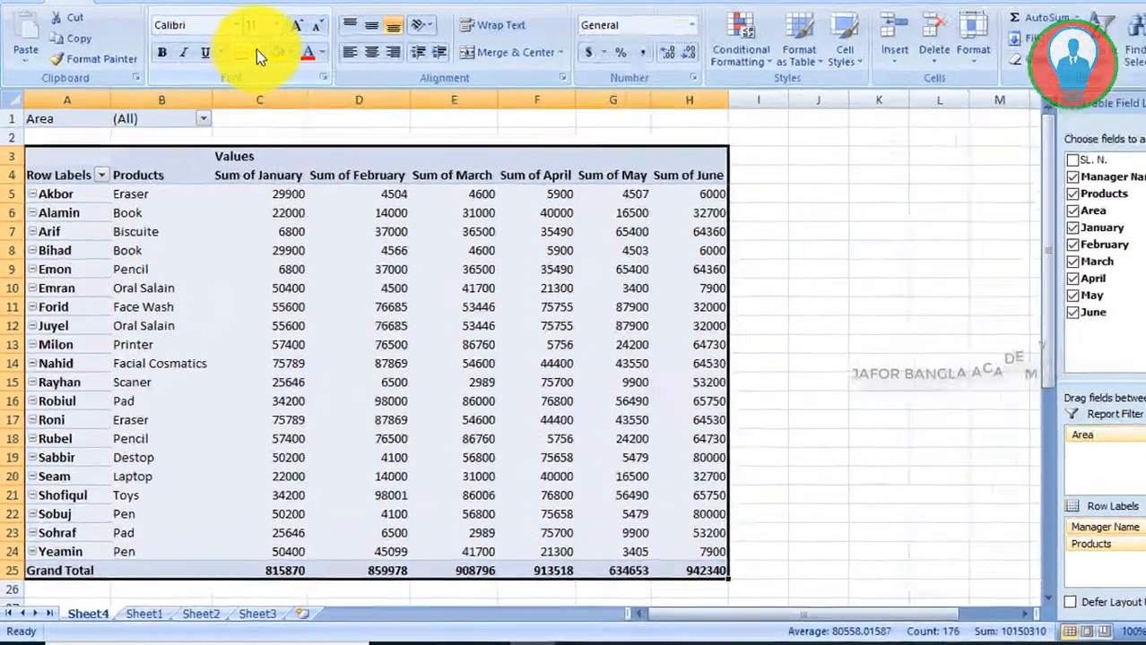
left_click(228, 85)
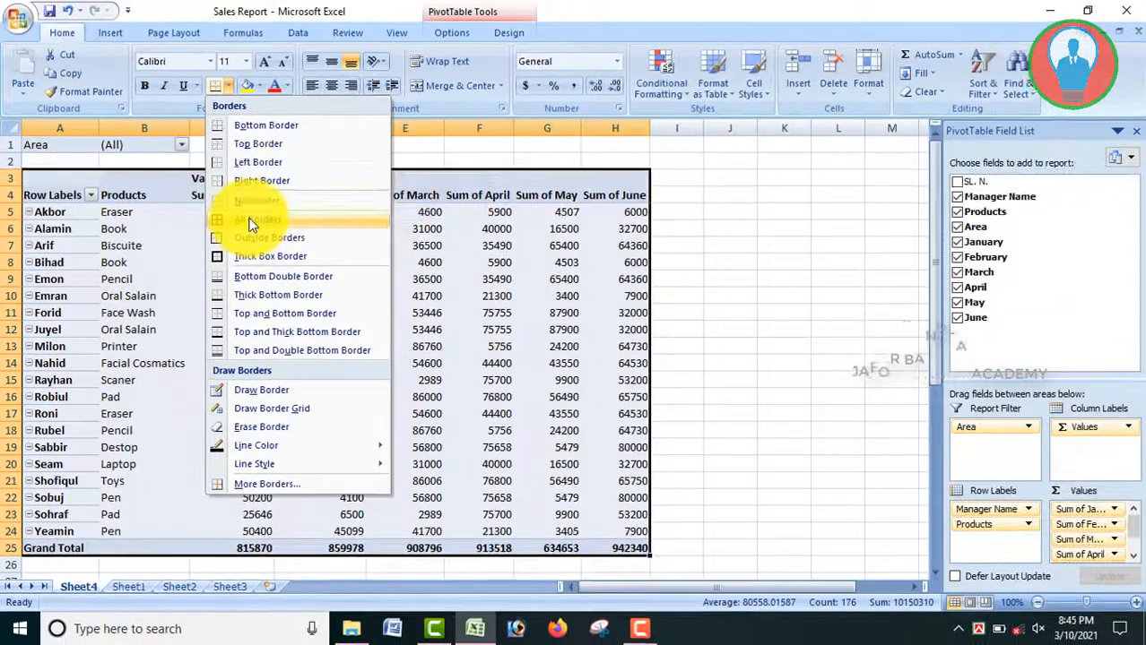
left_click(298, 193)
left_click(695, 312)
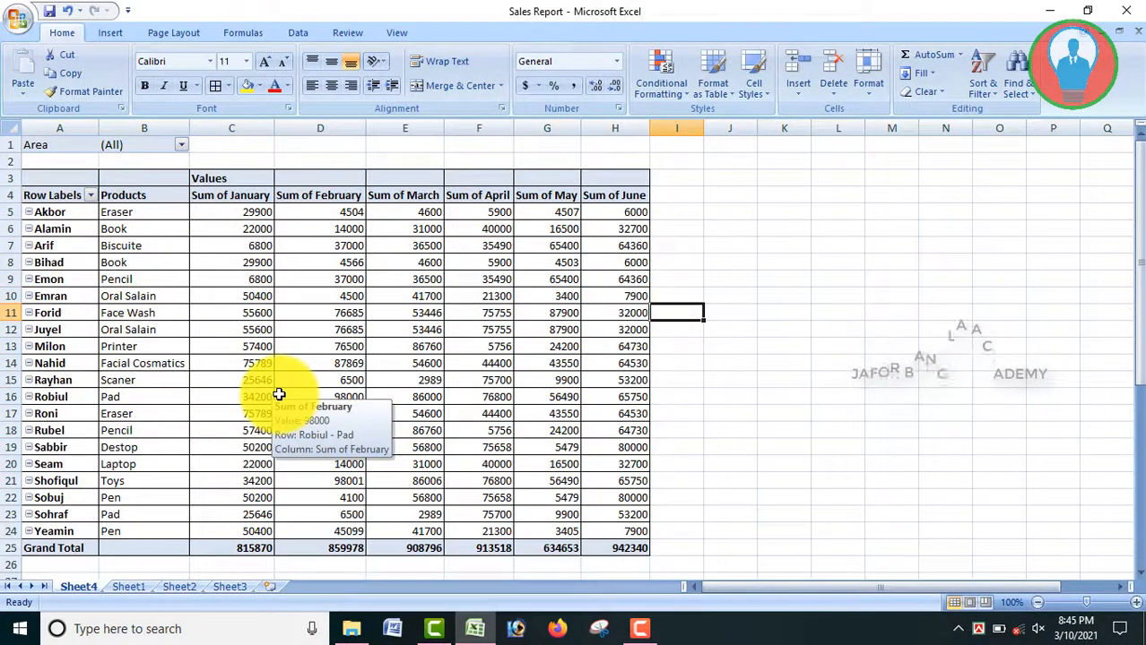
Step: Apply the Pivot Style Dark 4 style to the pivot table
left_click(330, 247)
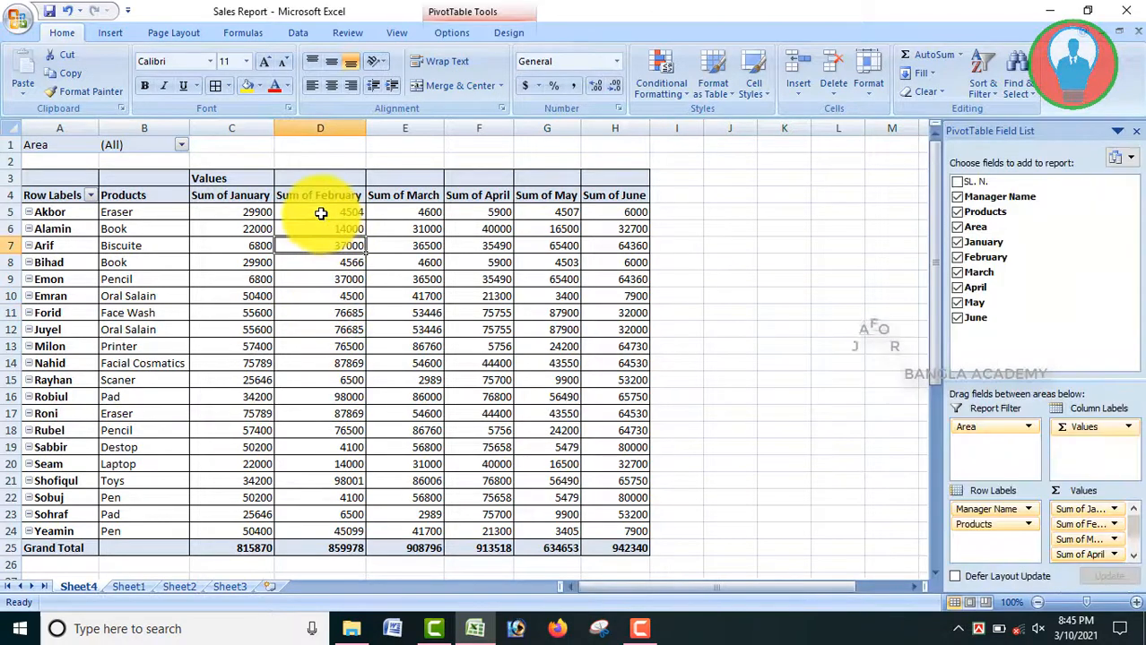
left_click(321, 213)
left_click(322, 187)
left_click(395, 243)
left_click(346, 195)
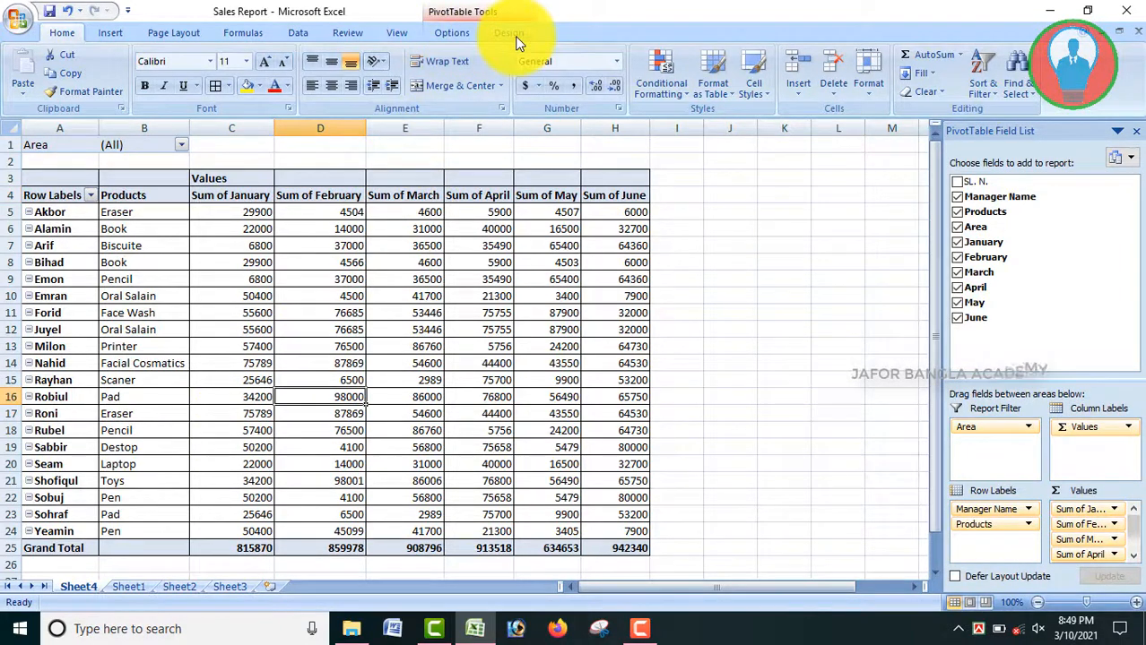
left_click(513, 34)
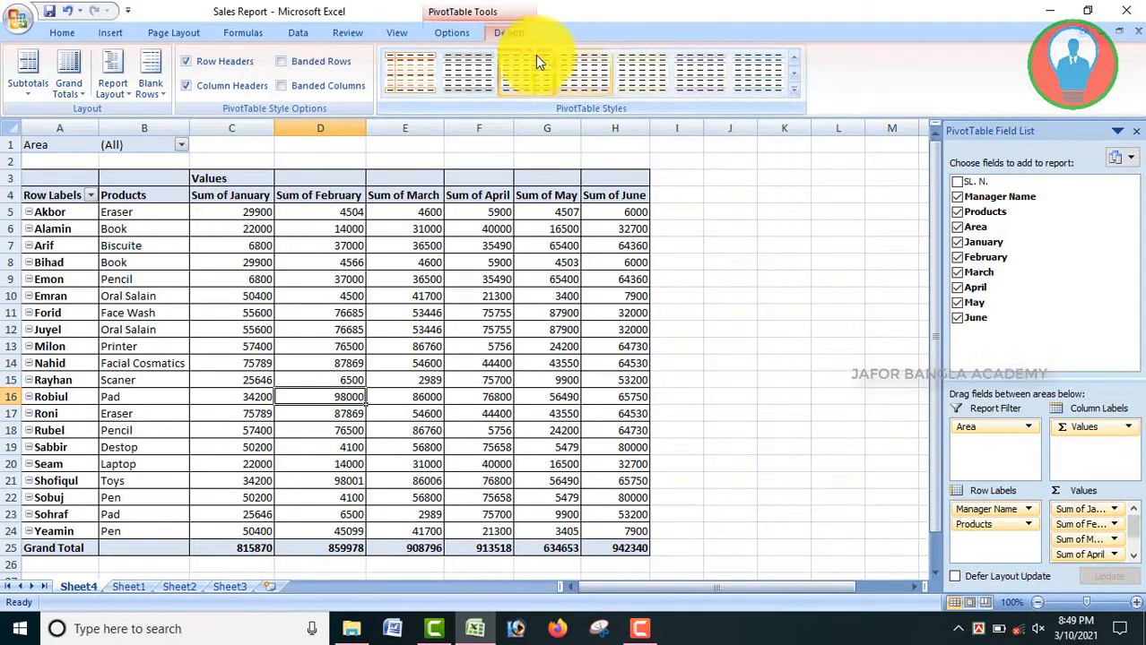
left_click(792, 93)
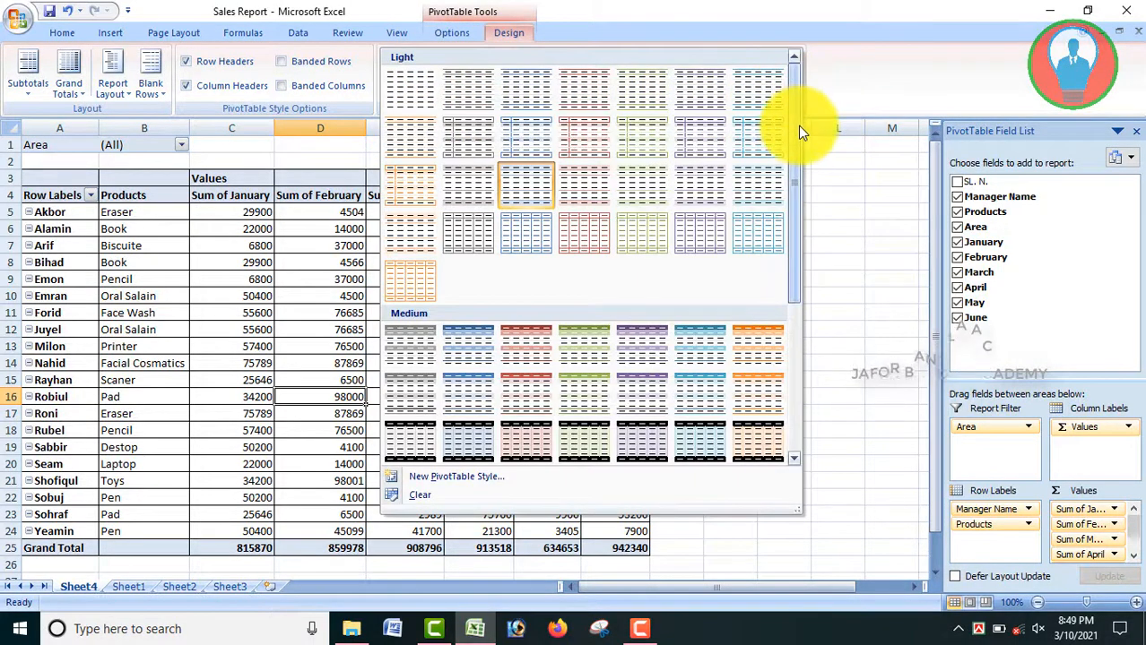
scroll(798, 155, "down", 1)
left_click_drag(797, 155, 798, 338)
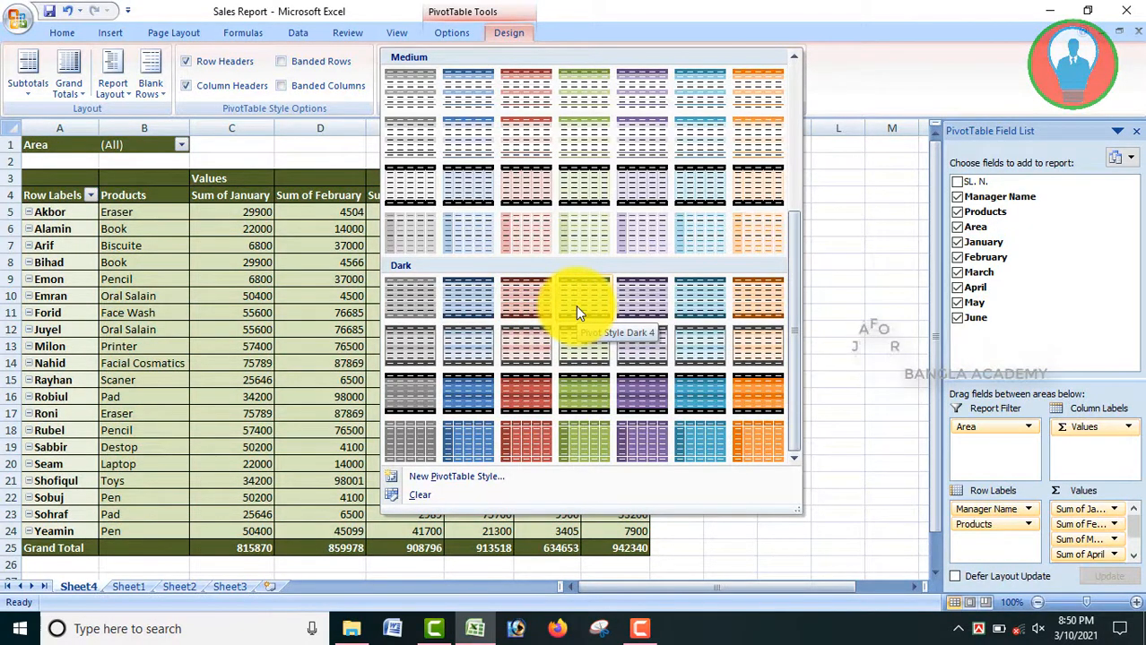
left_click(575, 305)
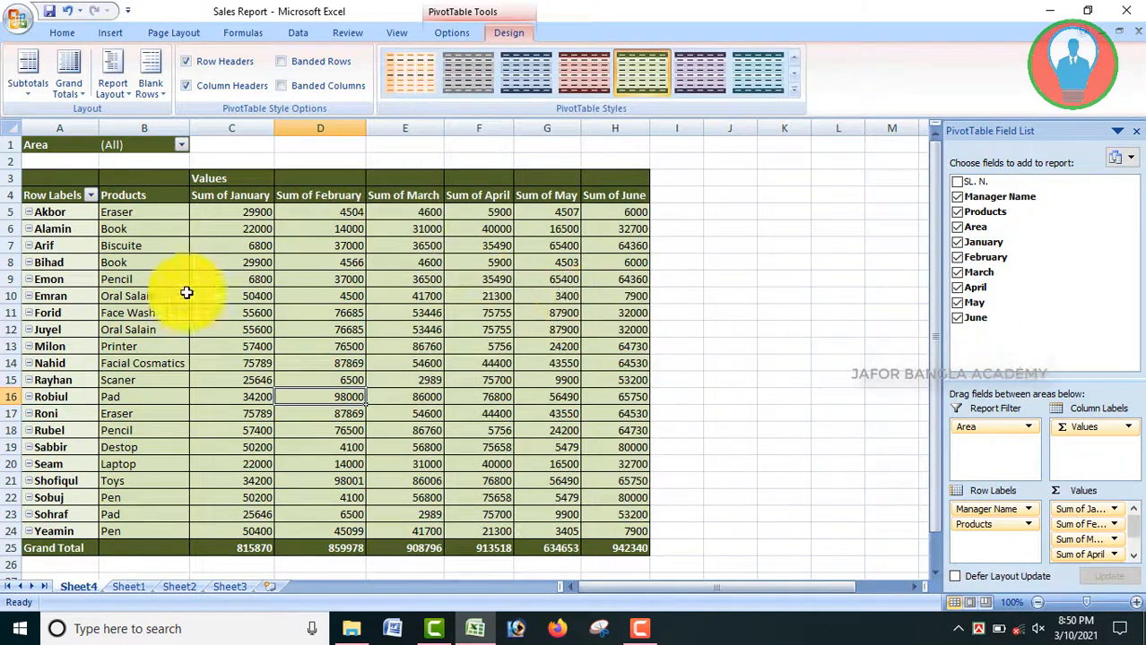
Step: Filter the pivot table report to show only area B
mouse_move(227, 297)
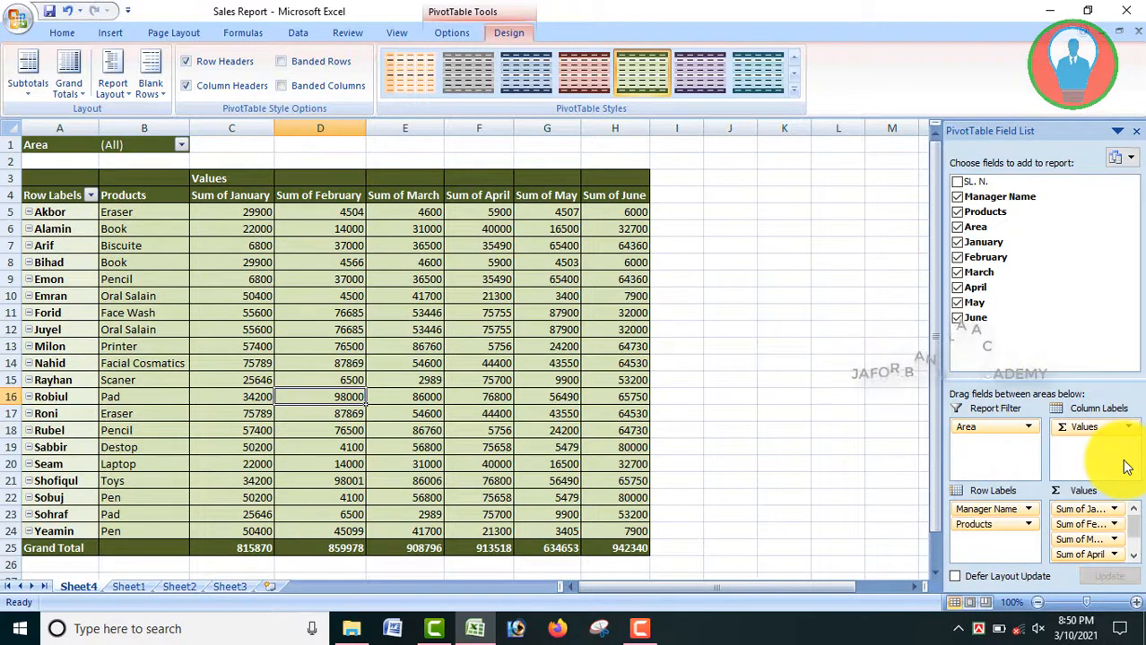
left_click(182, 146)
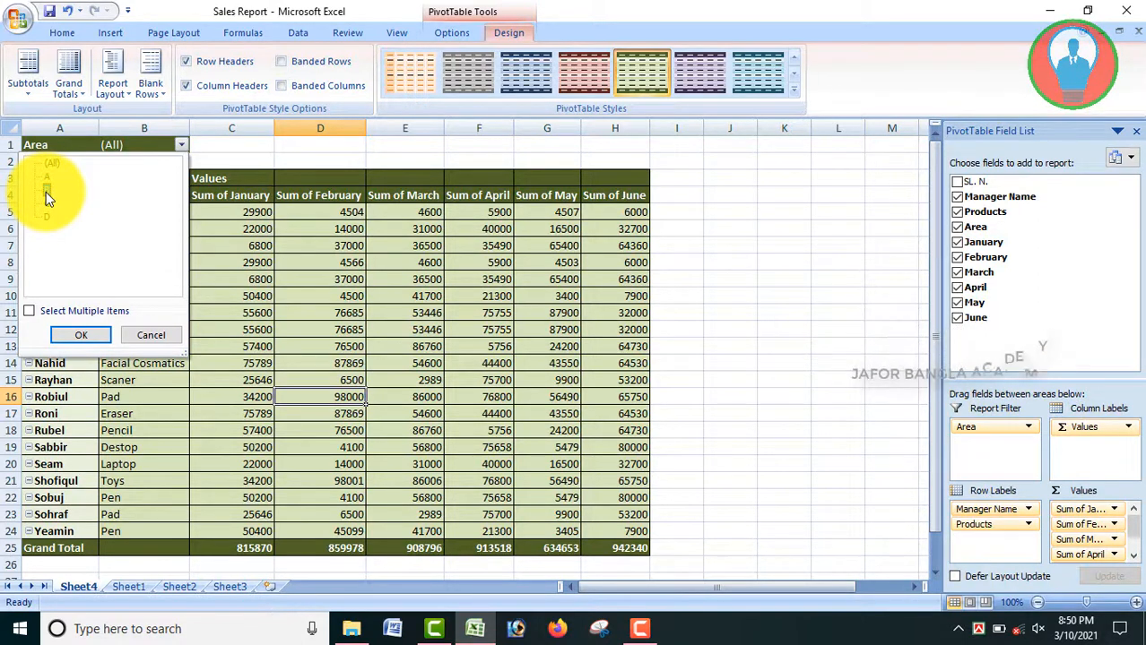
left_click(46, 190)
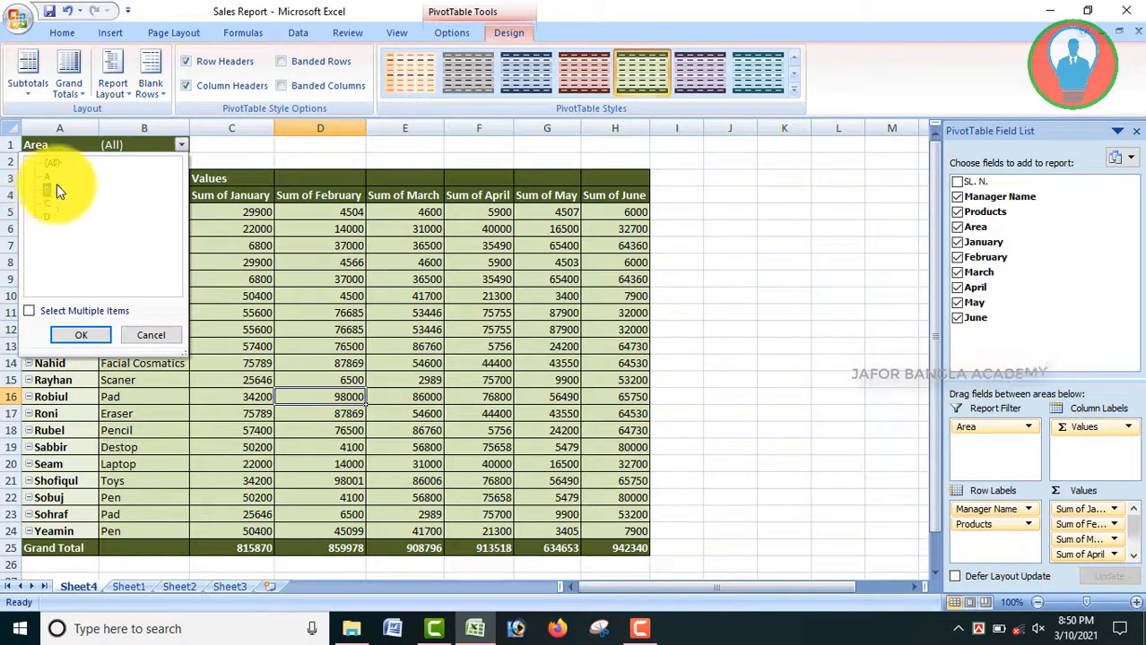
left_click(88, 338)
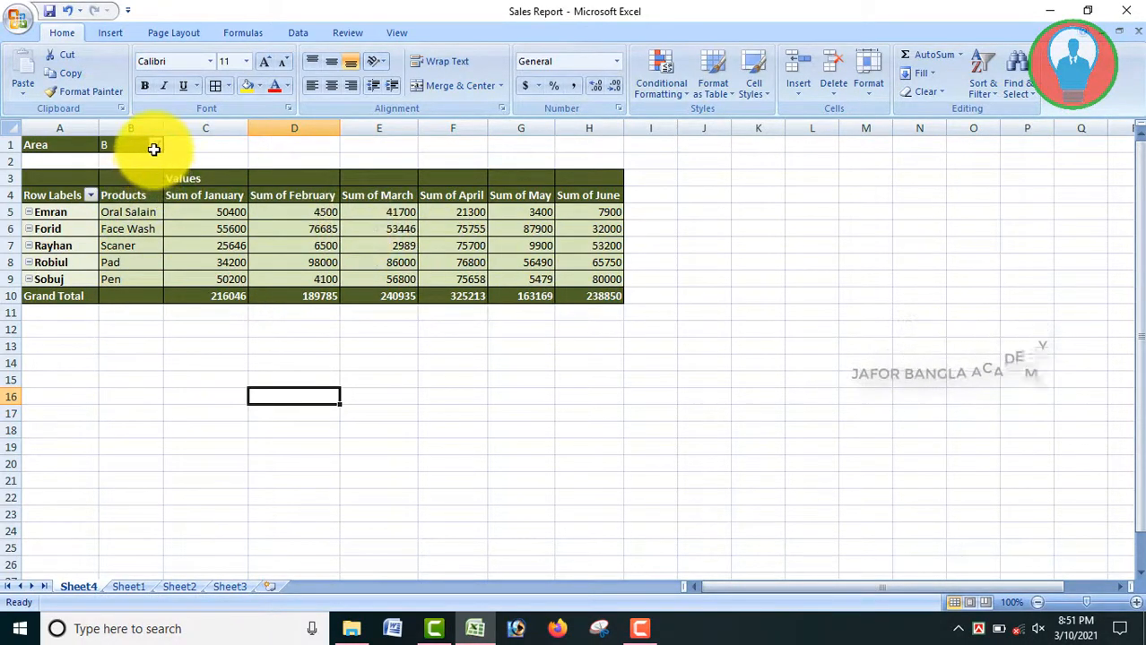
Step: Switch the Area report filter to show only area A
left_click(156, 146)
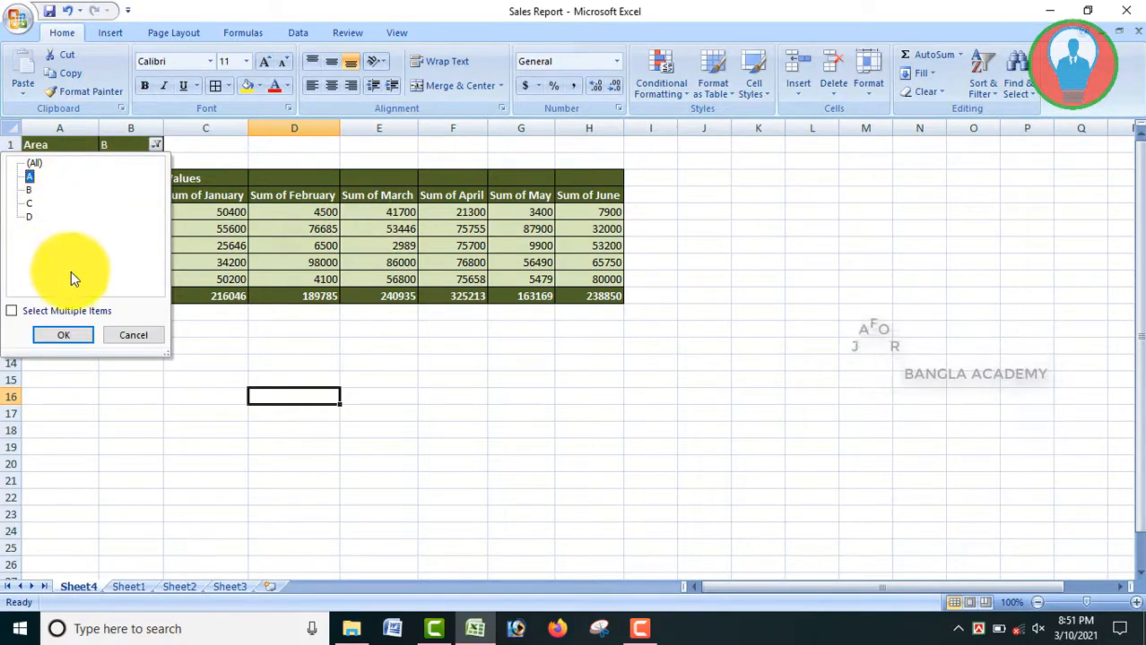
left_click(30, 177)
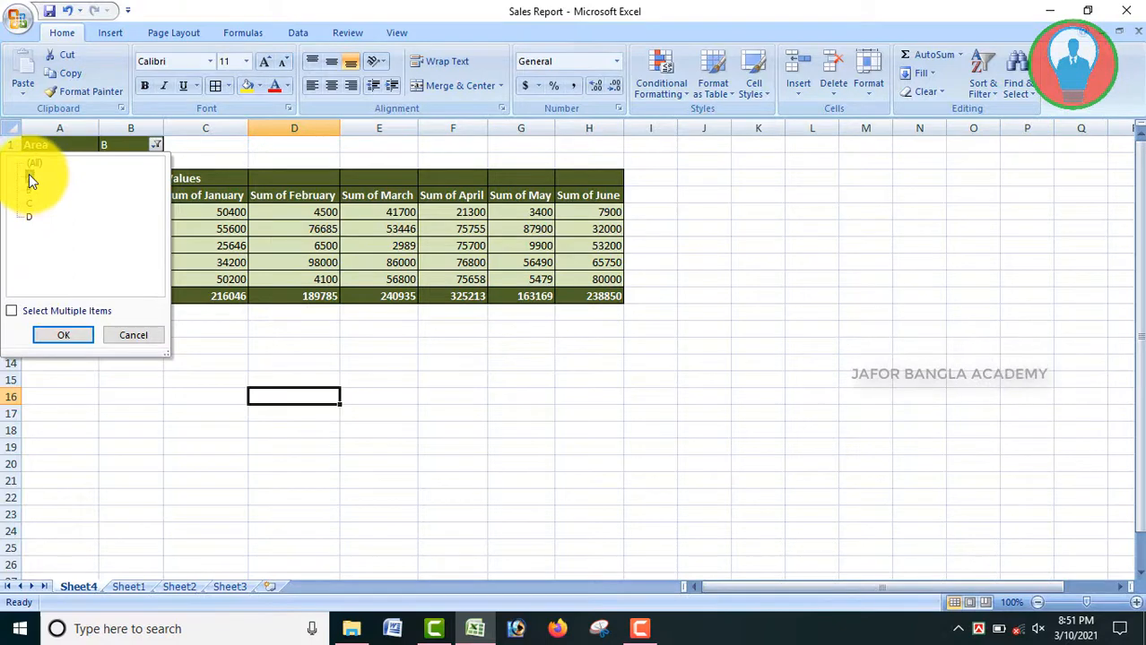
left_click(65, 336)
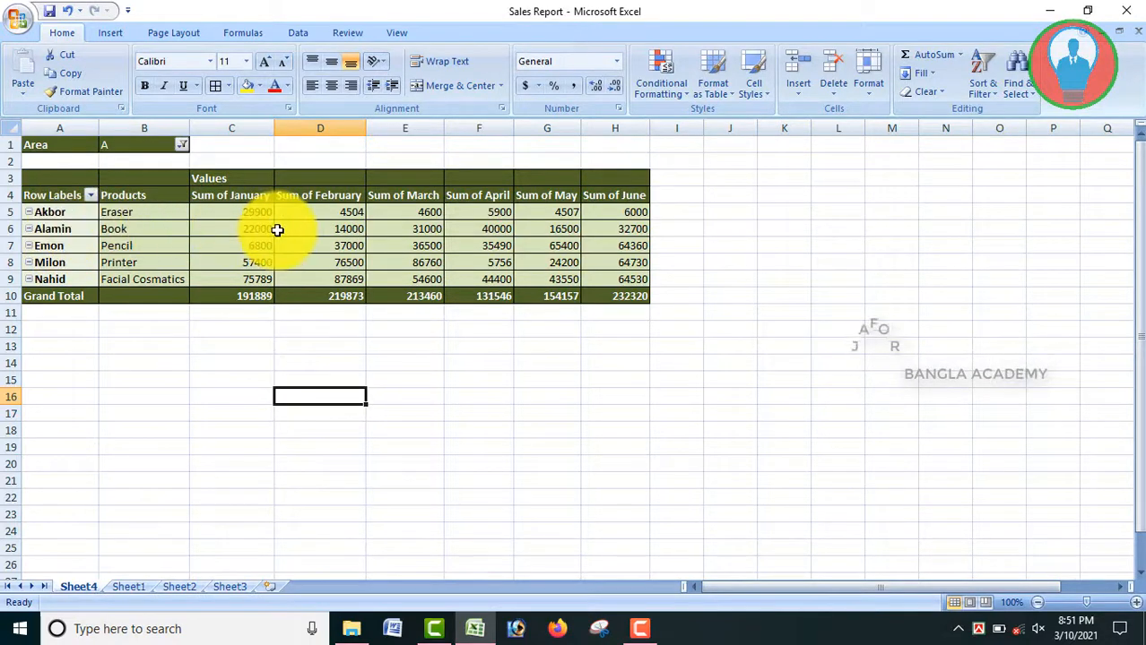
Step: Reset the Area report filter to (All)
mouse_move(277, 231)
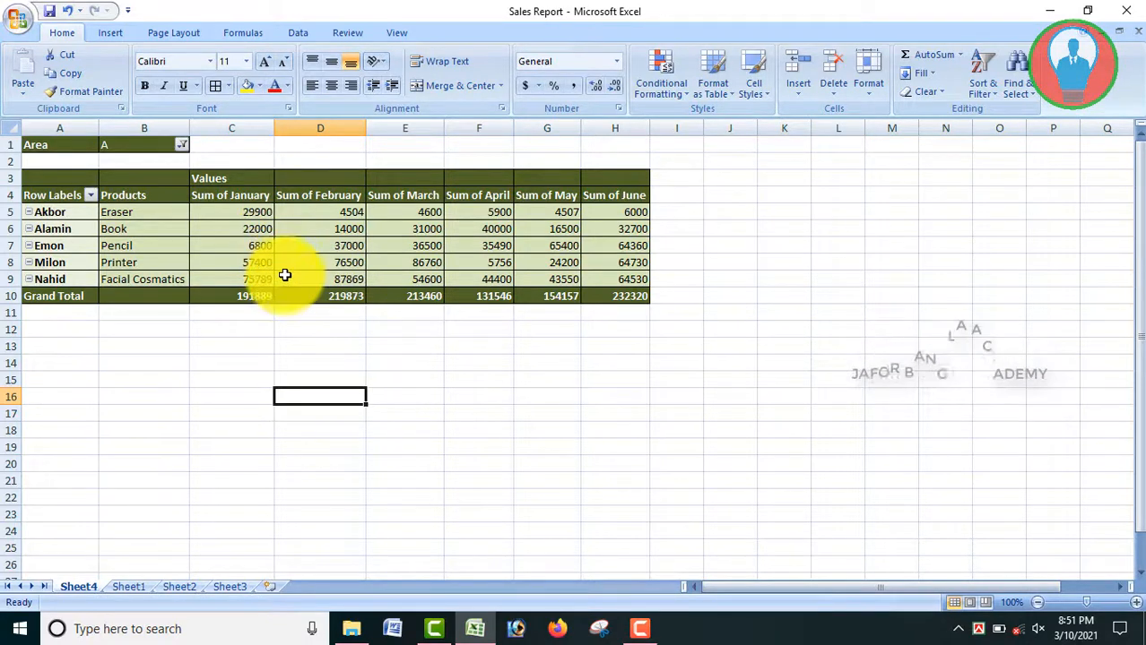
left_click(287, 263)
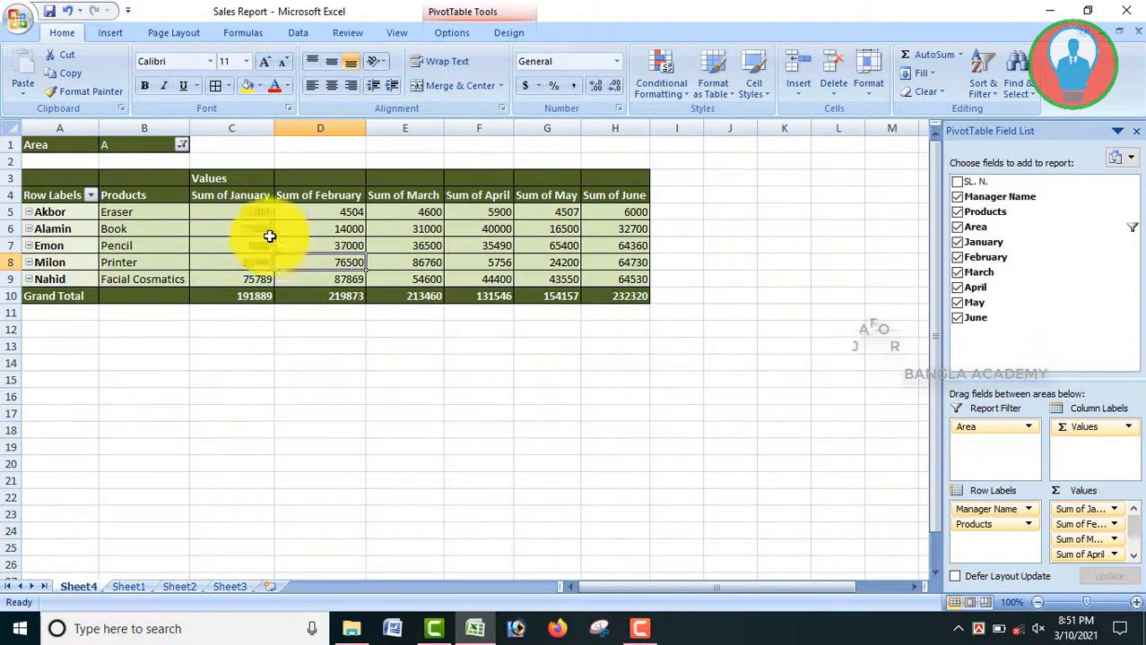
left_click(179, 146)
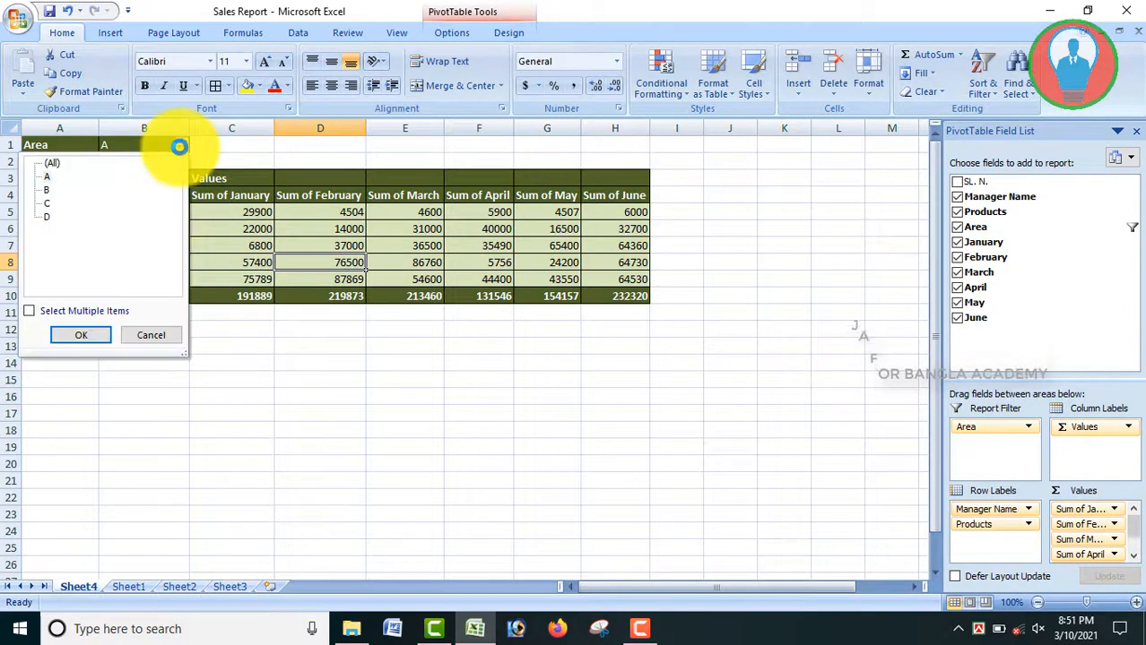
left_click(51, 163)
left_click(91, 330)
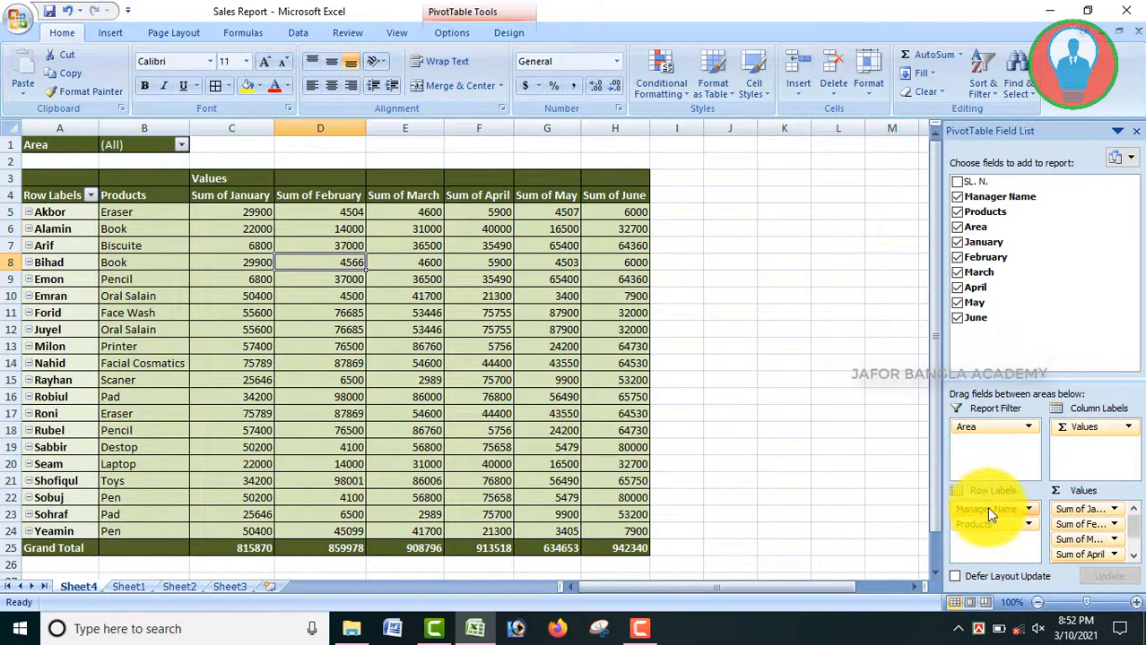
Step: Move the Manager Name field from the pivot table's row labels to its report filter, below Area
left_click_drag(986, 509, 982, 451)
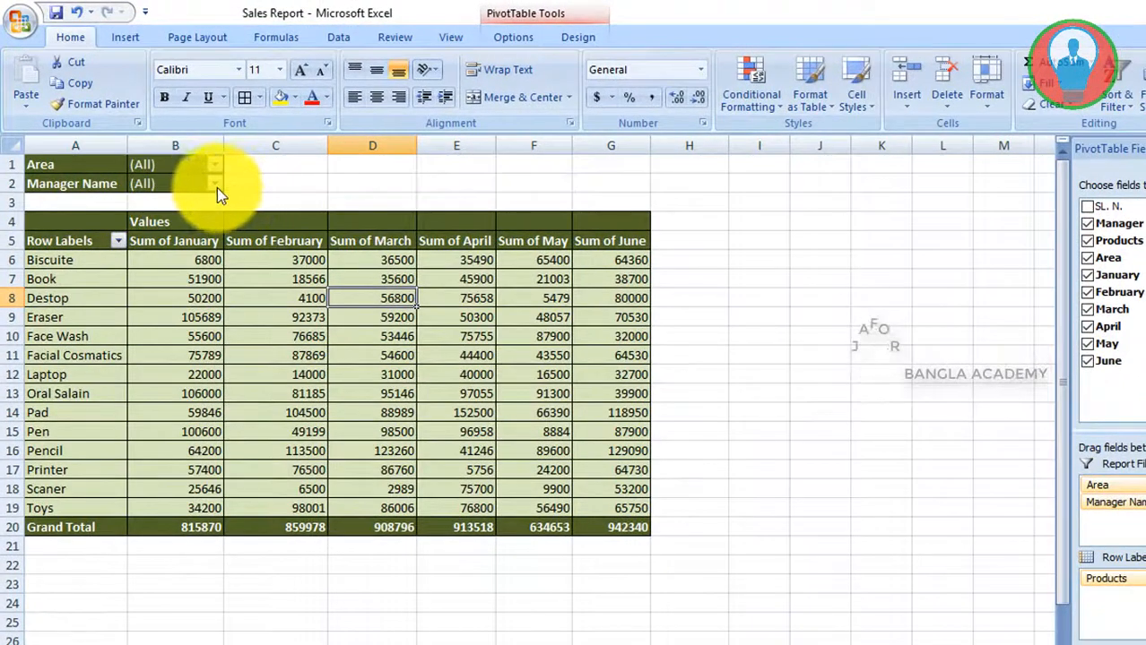
Step: Filter the report by Manager Name to show only the second manager in the list
left_click(215, 184)
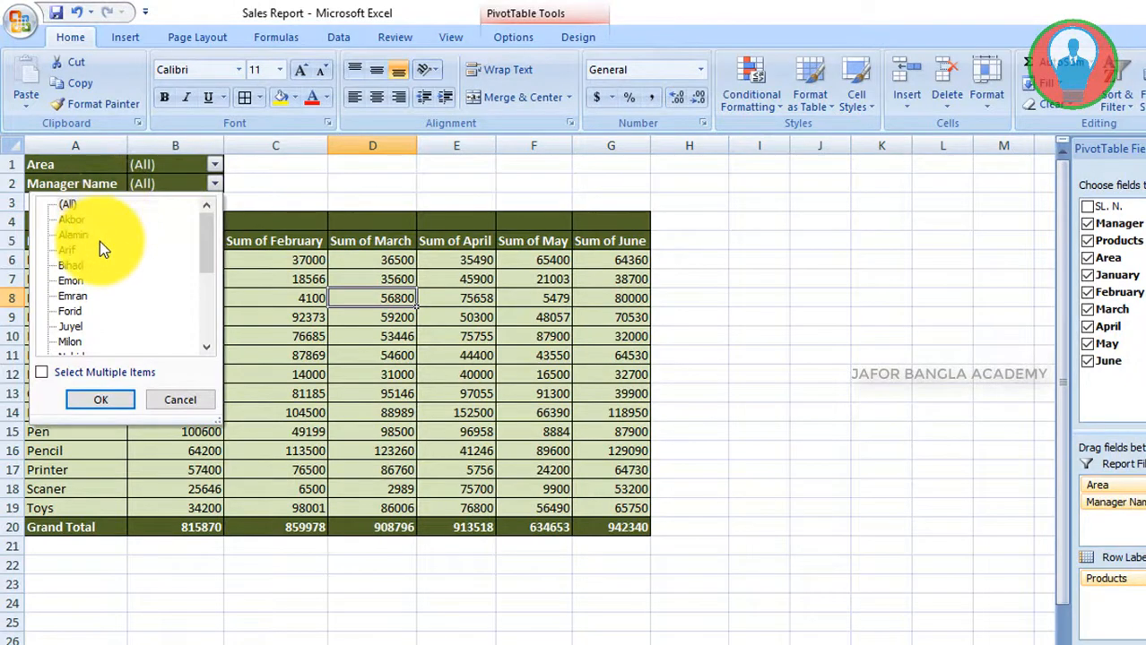
scroll(98, 244, "down", 3)
scroll(94, 247, "up", 3)
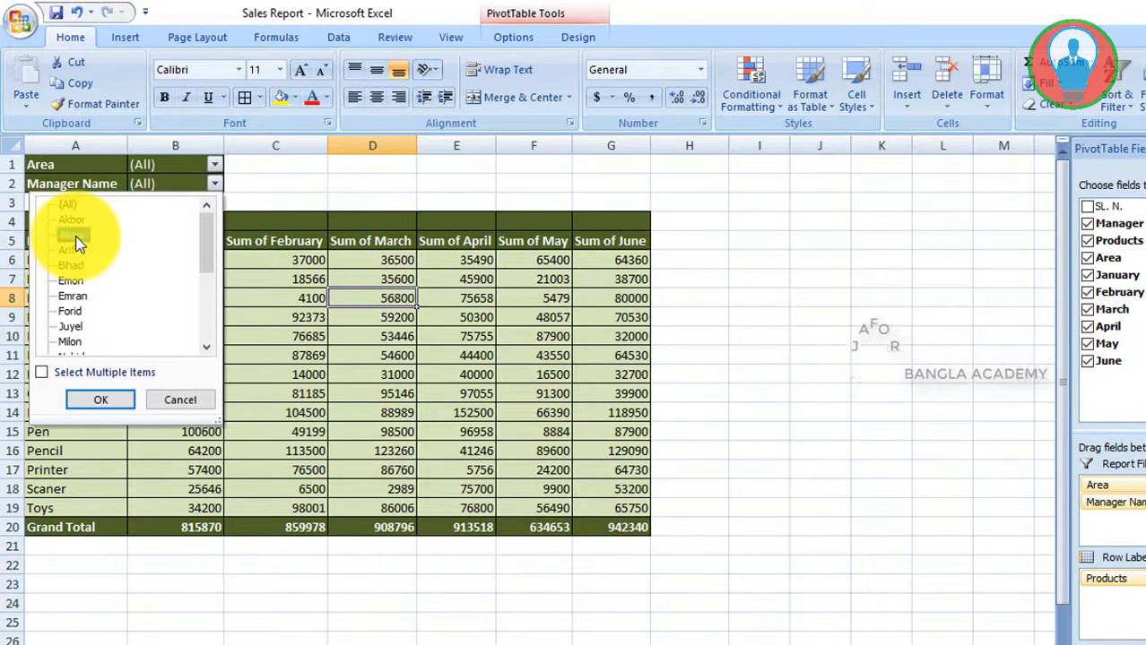
left_click(96, 403)
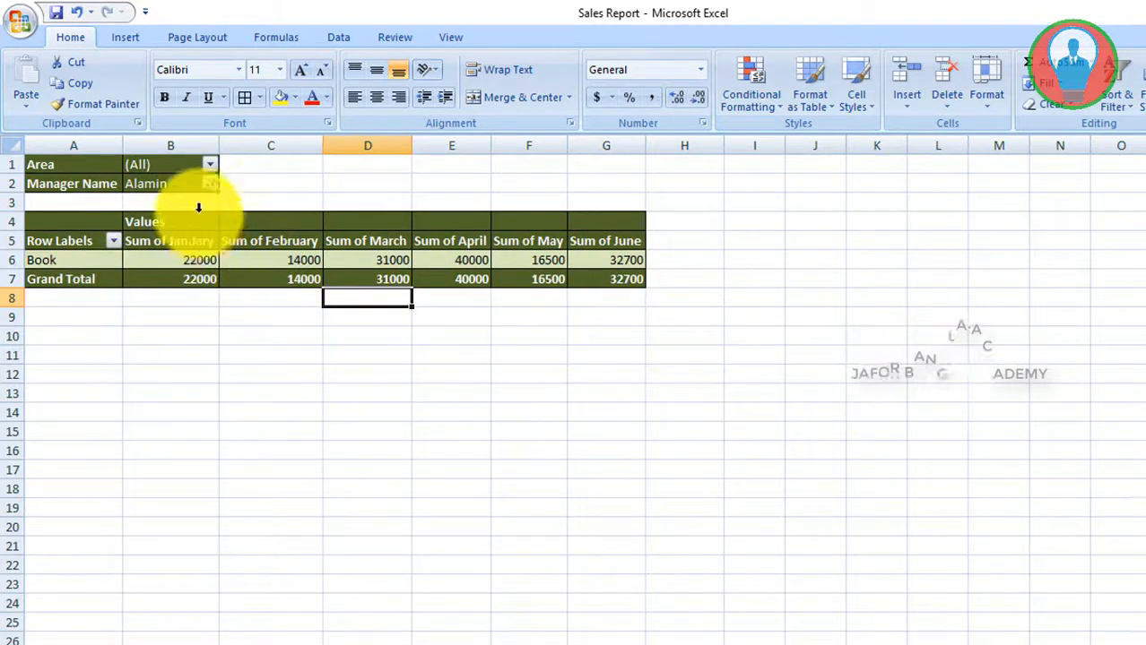
Step: Switch the Manager Name report filter to the manager who sells the Scaner product
left_click(210, 184)
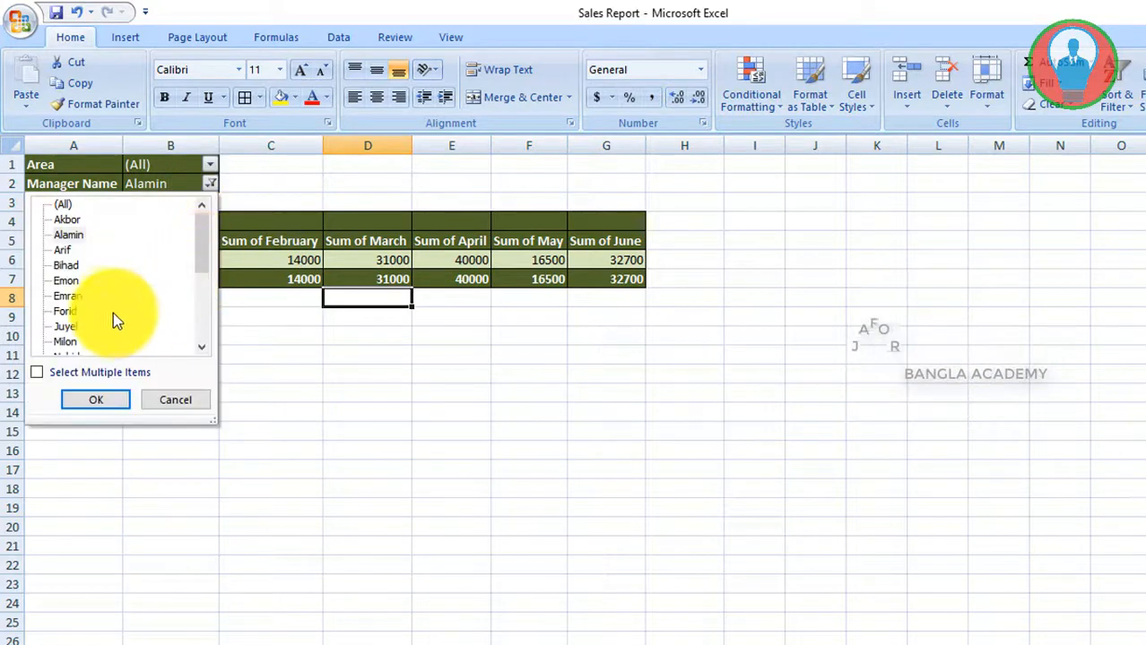
scroll(90, 320, "down", 1)
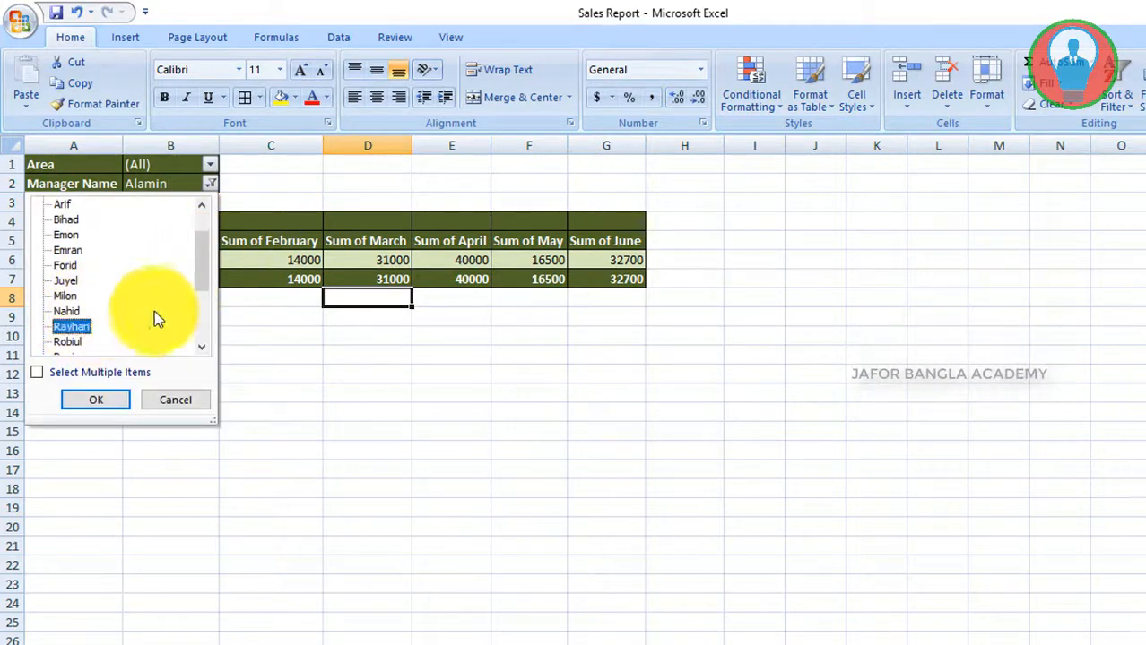
left_click(75, 332)
left_click(97, 400)
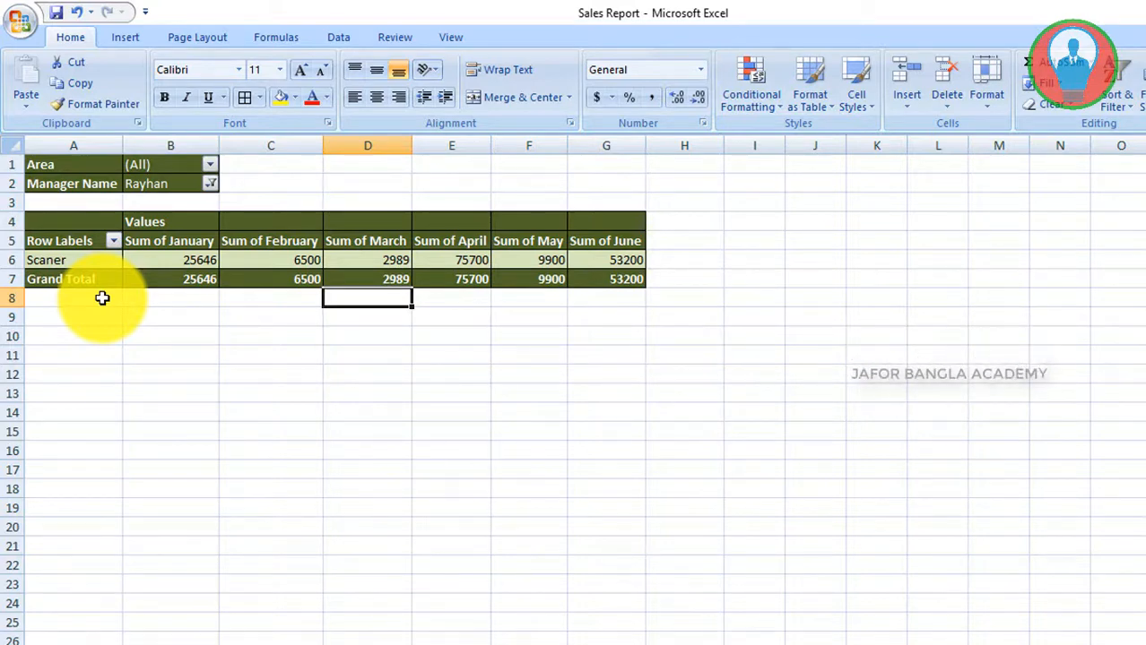
Step: Reset the Manager Name report filter to (All)
left_click(210, 185)
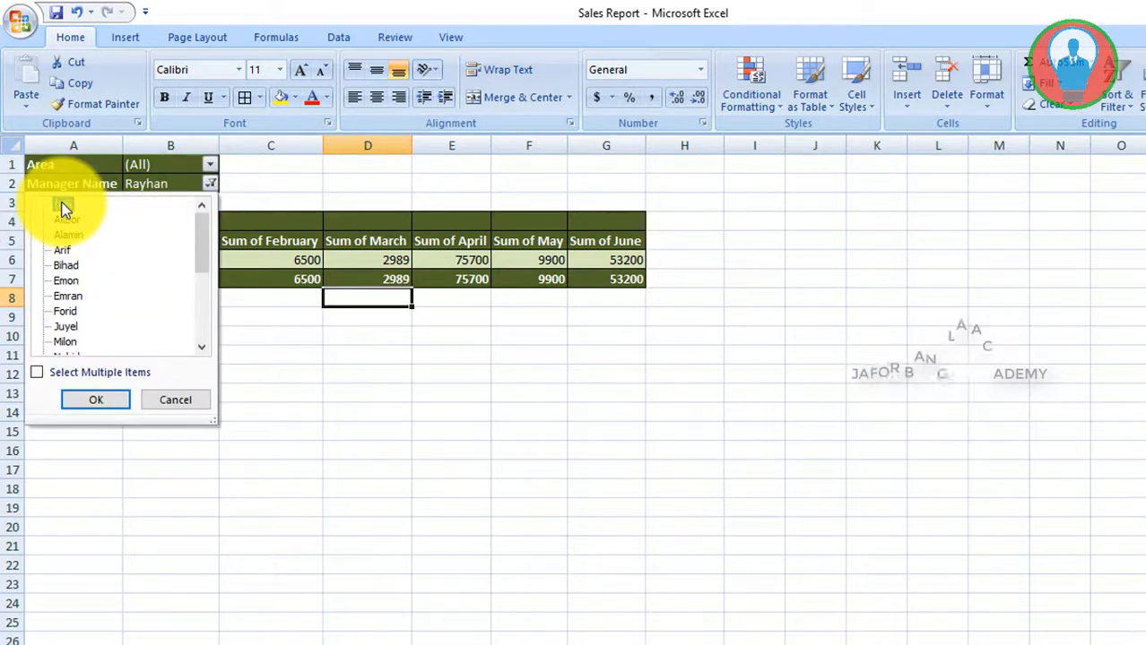
left_click(63, 206)
left_click(108, 400)
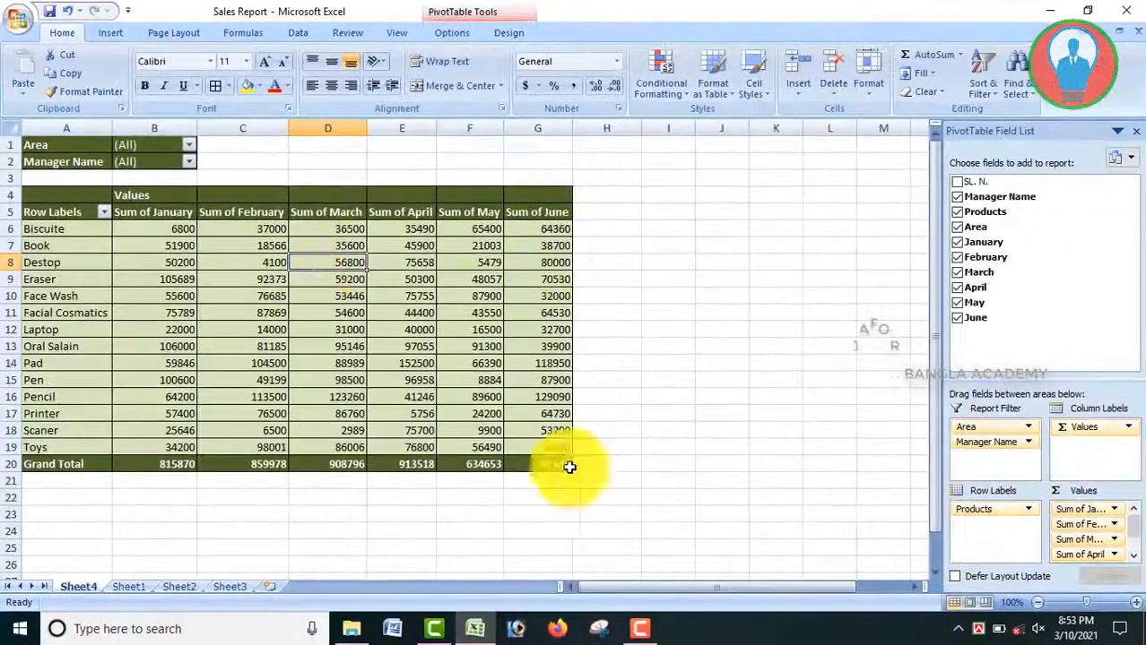